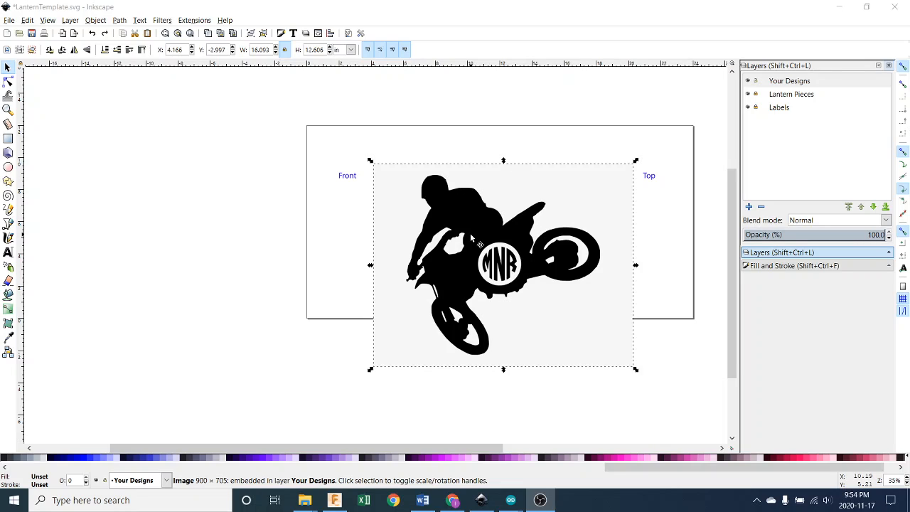
- Trace the selected motocross image into a path using a single-scan brightness cutoff with a threshold of 0.400
left_click(119, 22)
left_click(119, 21)
left_click(140, 20)
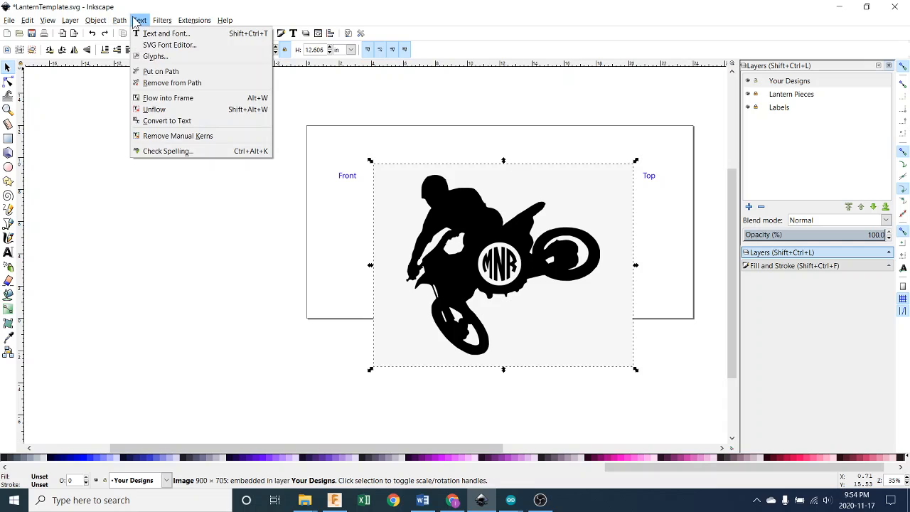
mouse_move(120, 20)
left_click(137, 56)
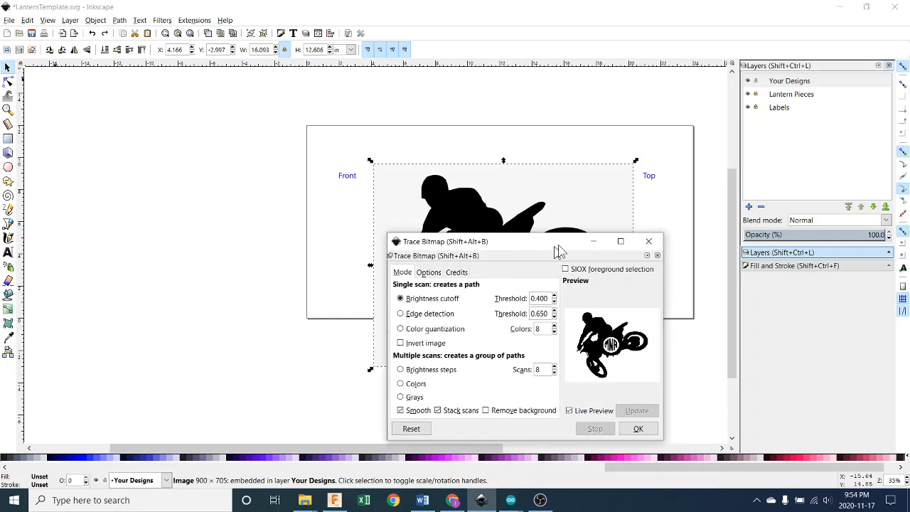
left_click_drag(556, 245, 466, 122)
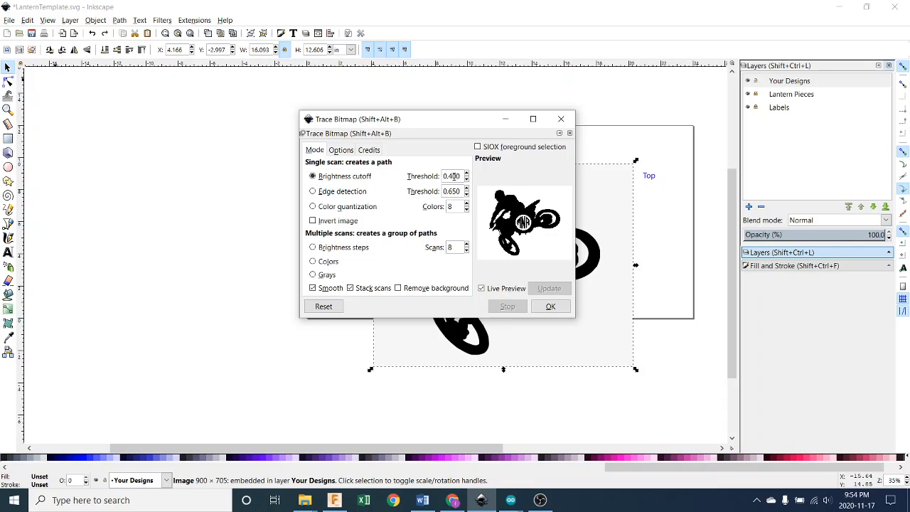
left_click(552, 316)
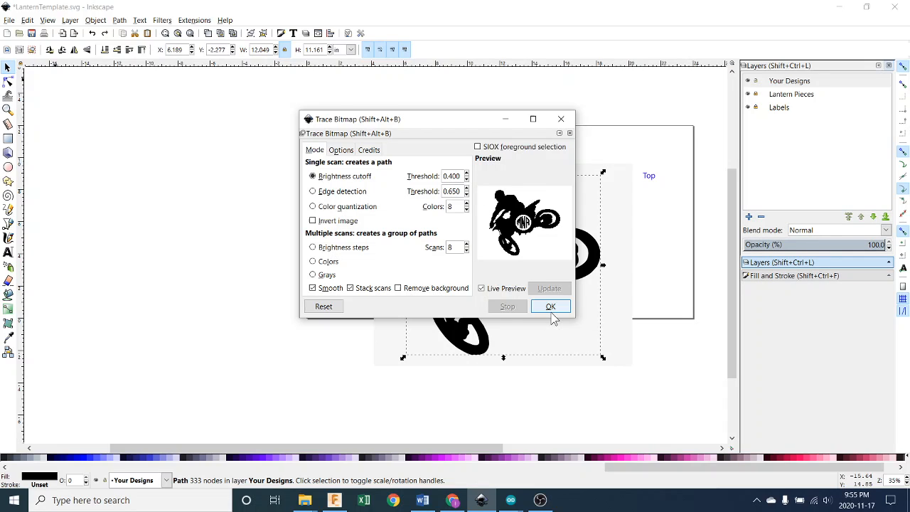
left_click(561, 119)
- Pull the original bitmap off the traced motocross path, compare the two, and delete the bitmap
mouse_move(540, 227)
left_mouse_down()
mouse_move(316, 229)
mouse_move(262, 219)
left_mouse_up()
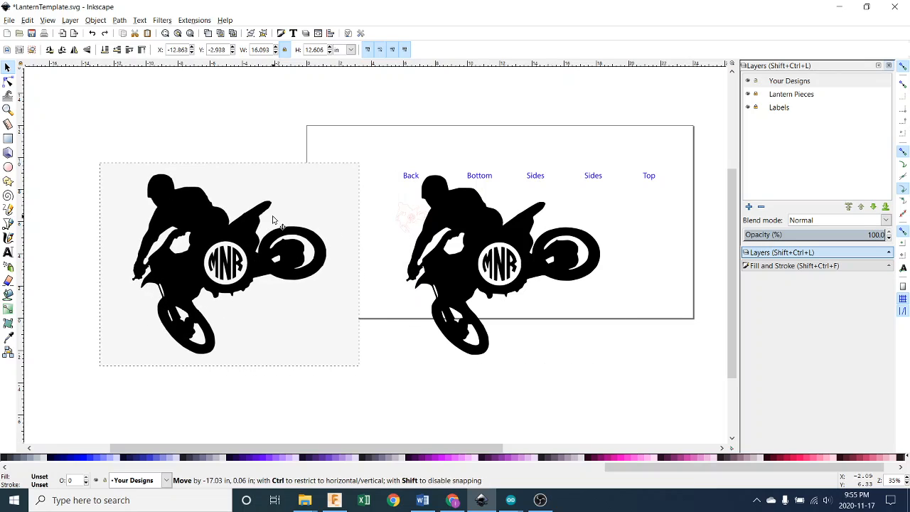
left_click(474, 215)
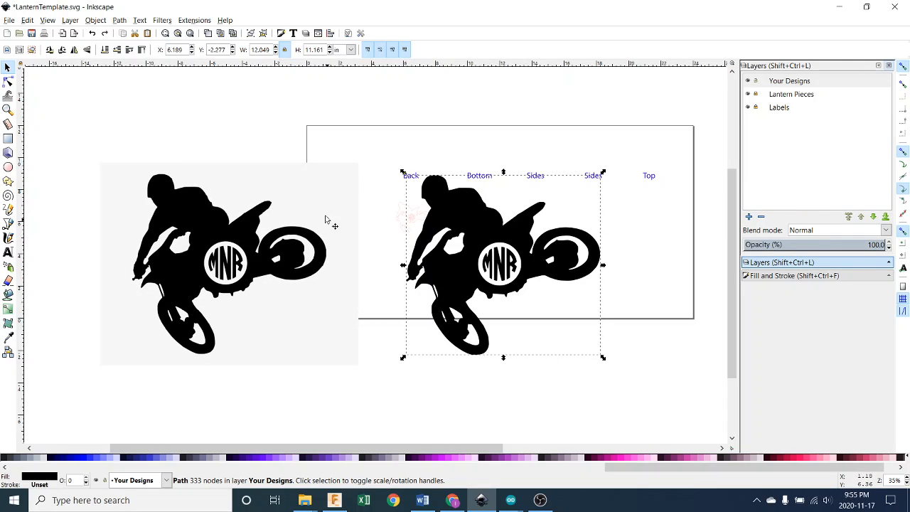
scroll(291, 216, "up", 5, "ctrl")
scroll(315, 214, "up", 4, "ctrl")
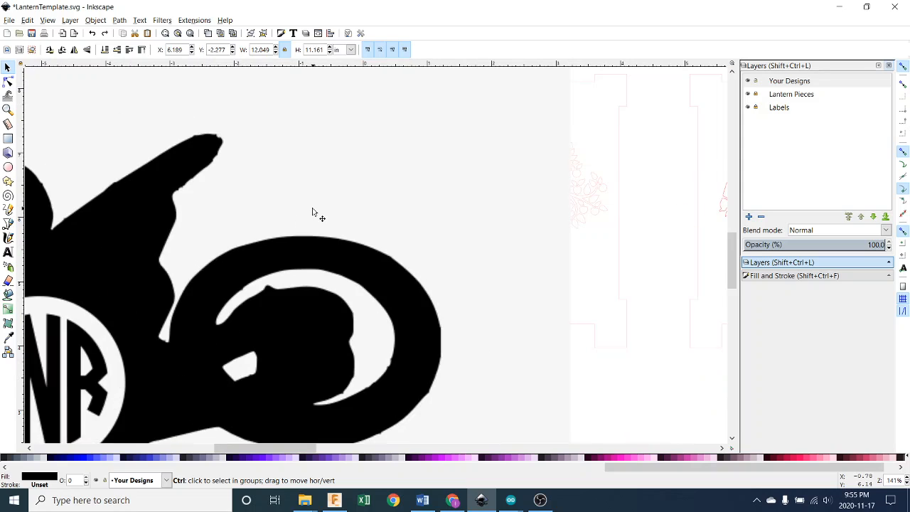
scroll(295, 244, "down", 8, "ctrl")
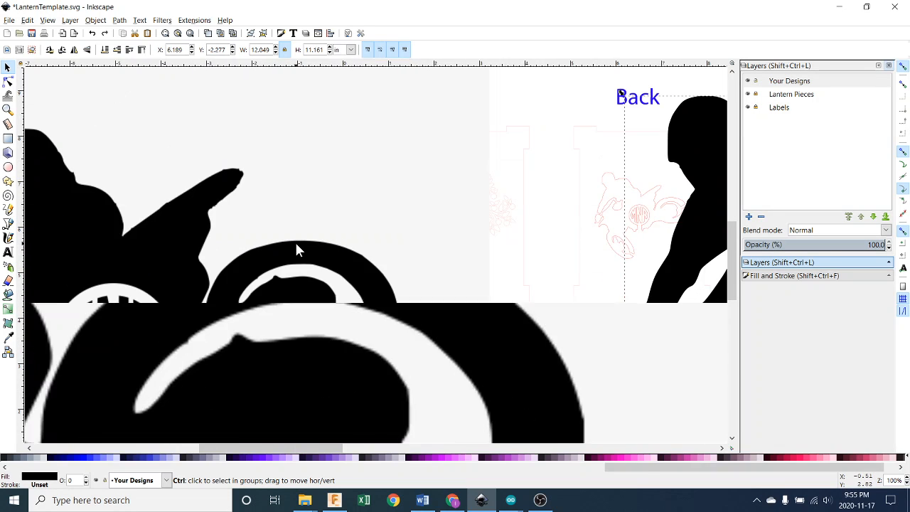
left_click(286, 254)
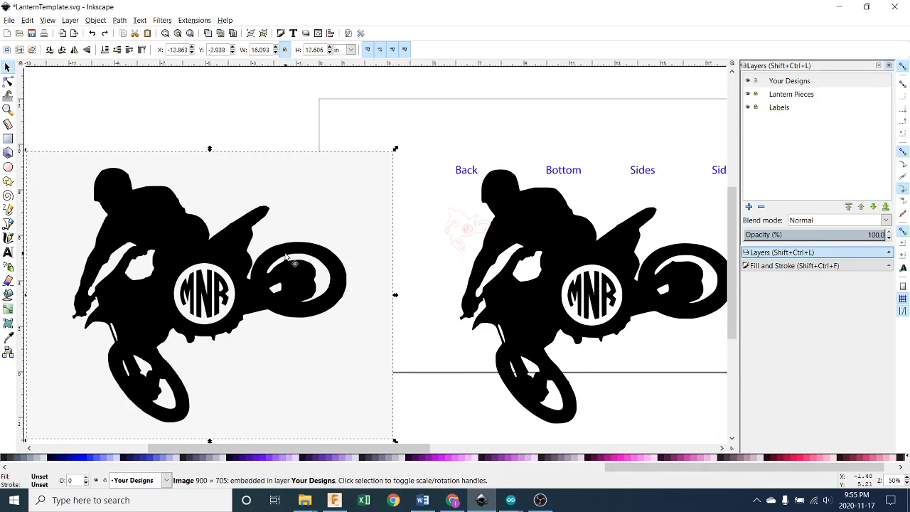
key("Delete")
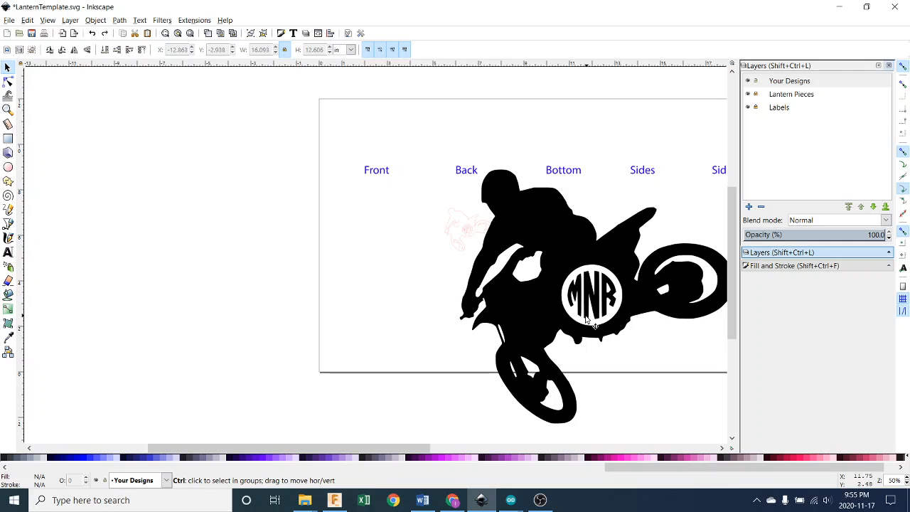
- Inspect the traced path's edges up close and move the path mostly off the page, left of the Front label
scroll(585, 321, "up", 8, "ctrl")
scroll(586, 325, "down", 4, "ctrl")
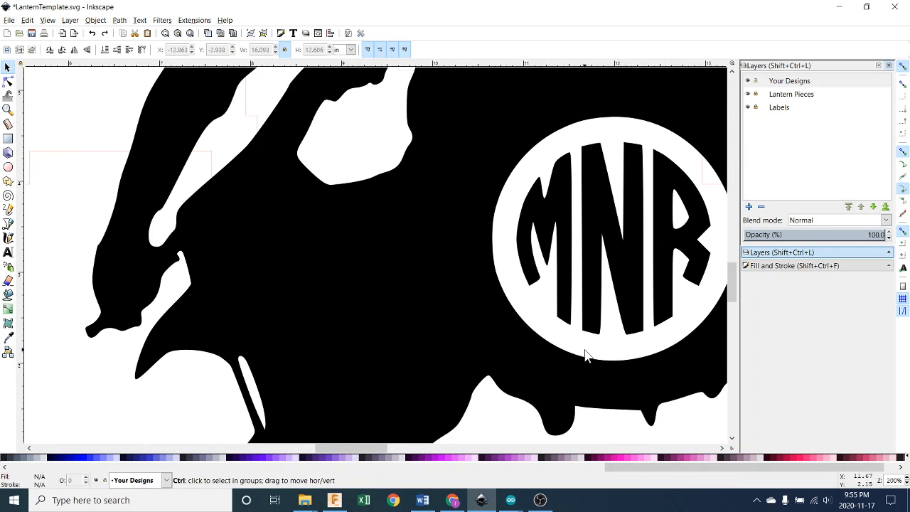
scroll(586, 355, "down", 5, "ctrl")
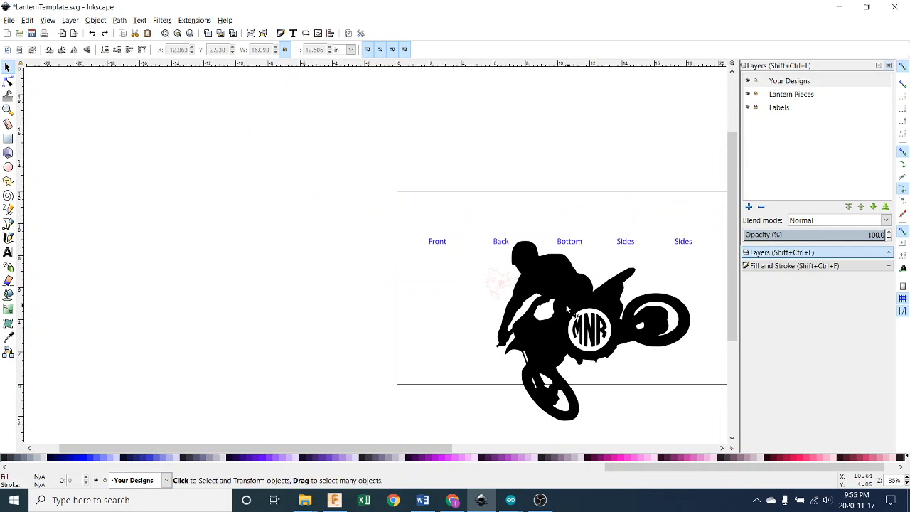
left_click_drag(566, 309, 292, 229)
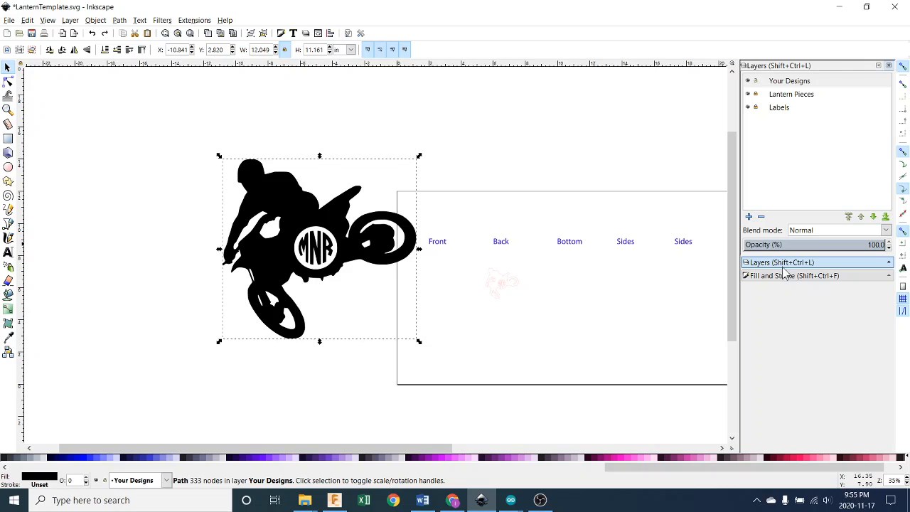
- Remove the traced path's fill and give it a flat red stroke (ff0000ff)
left_click(840, 275)
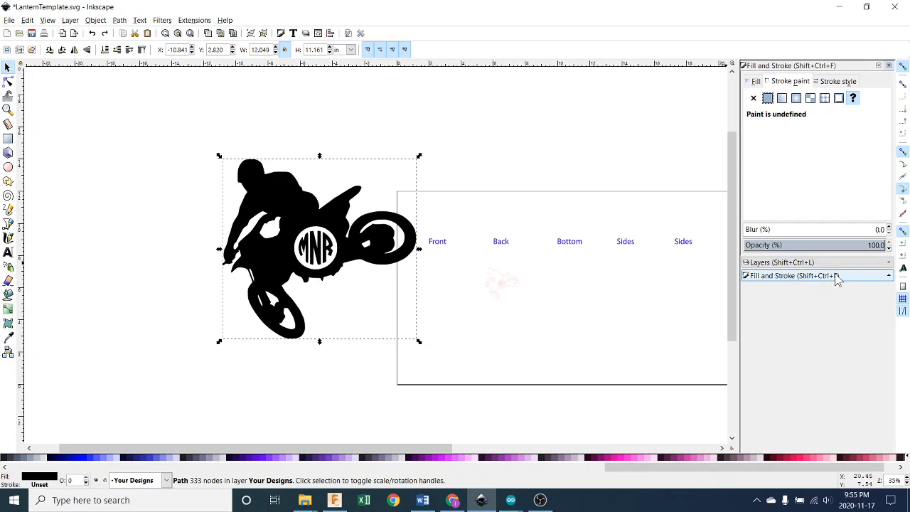
left_click(95, 20)
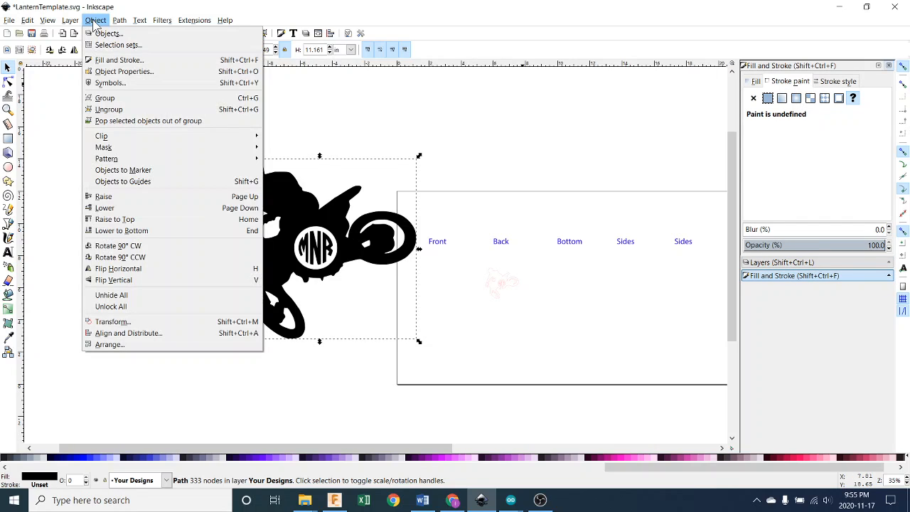
left_click(823, 170)
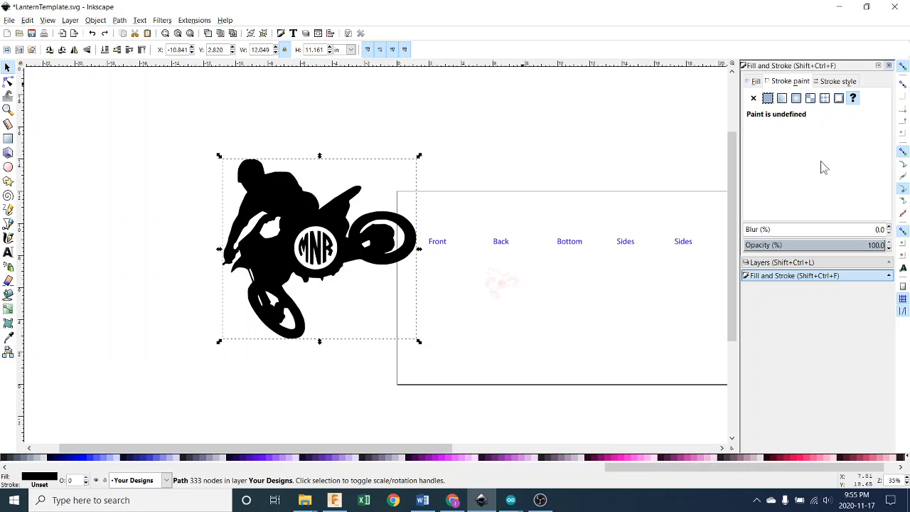
left_click(754, 98)
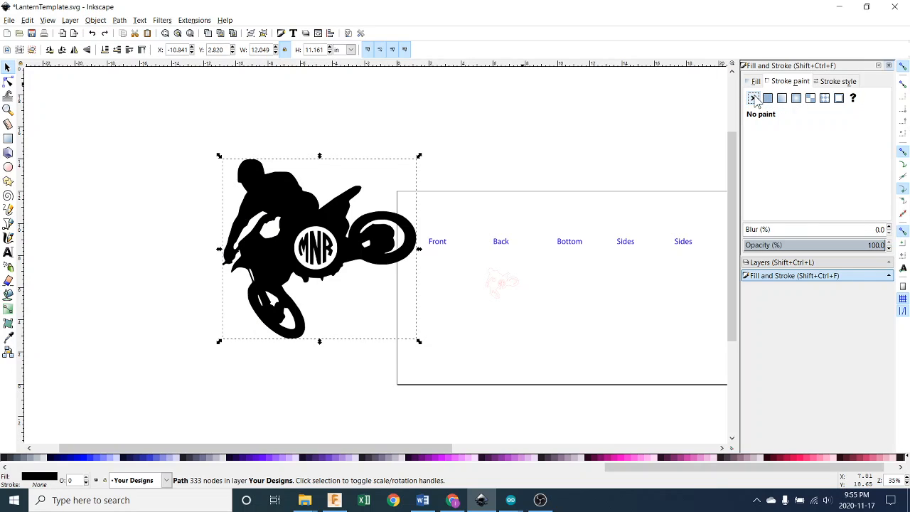
left_click(753, 82)
left_click(754, 98)
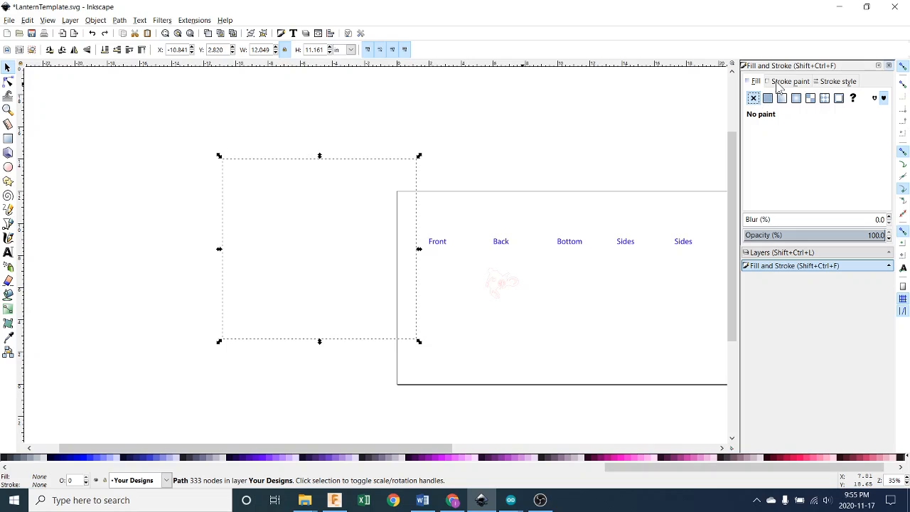
left_click(782, 83)
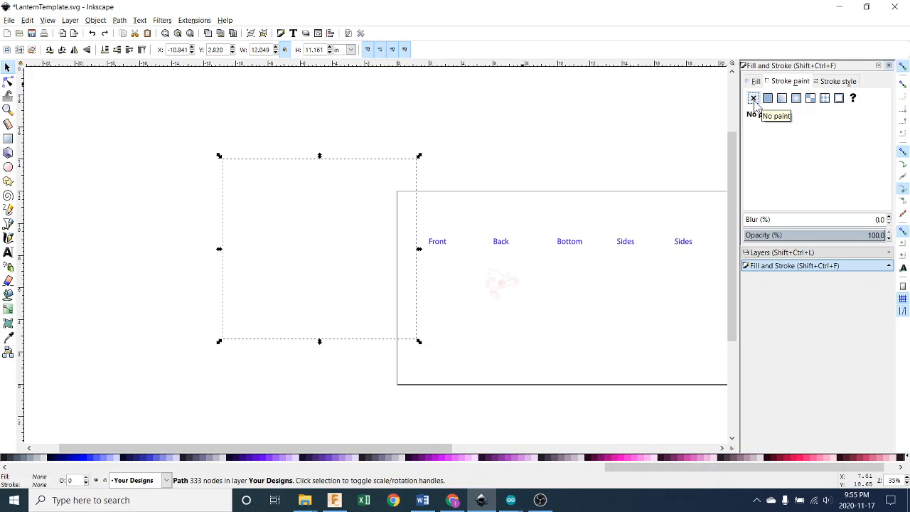
left_click(767, 98)
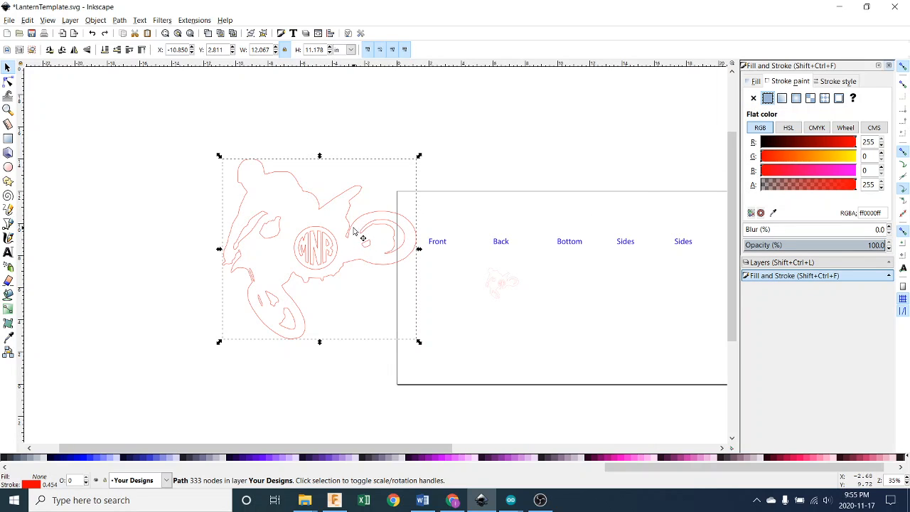
scroll(353, 245, "up", 3)
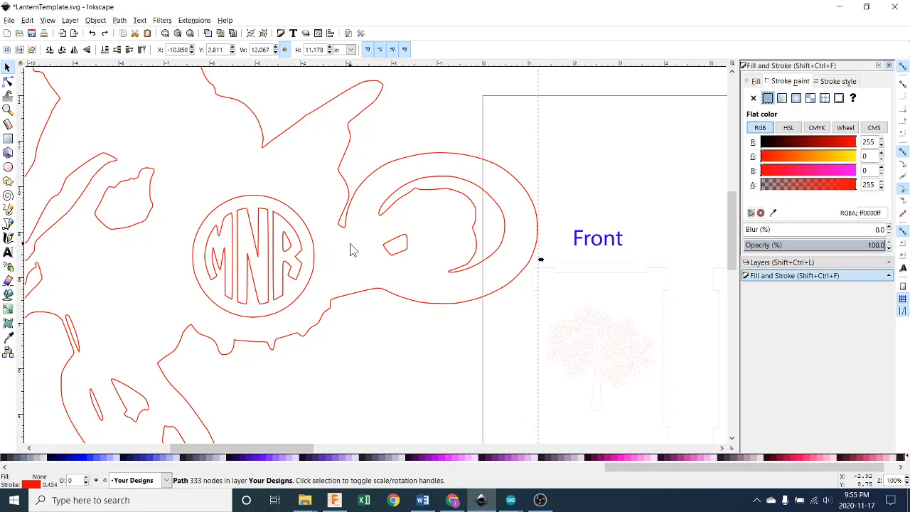
scroll(350, 249, "down", 3)
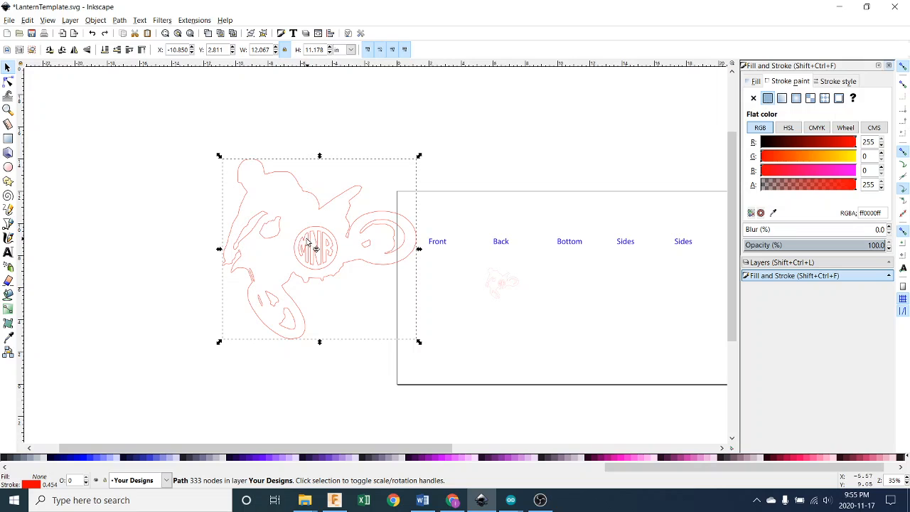
- Move the red outline completely clear of the page and examine the finished motocross design on the Back piece
left_click_drag(309, 241, 270, 239)
scroll(274, 369, "down", 1)
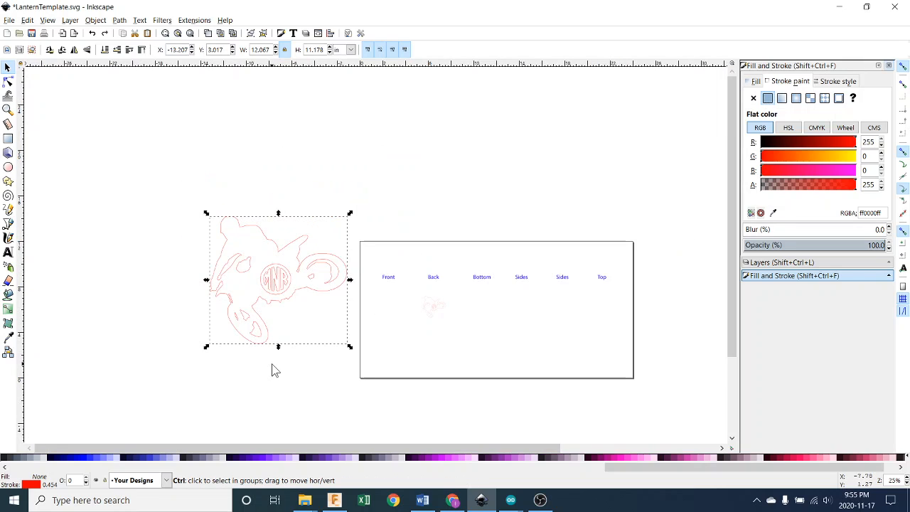
scroll(274, 370, "up", 2)
left_click_drag(287, 353, 376, 406)
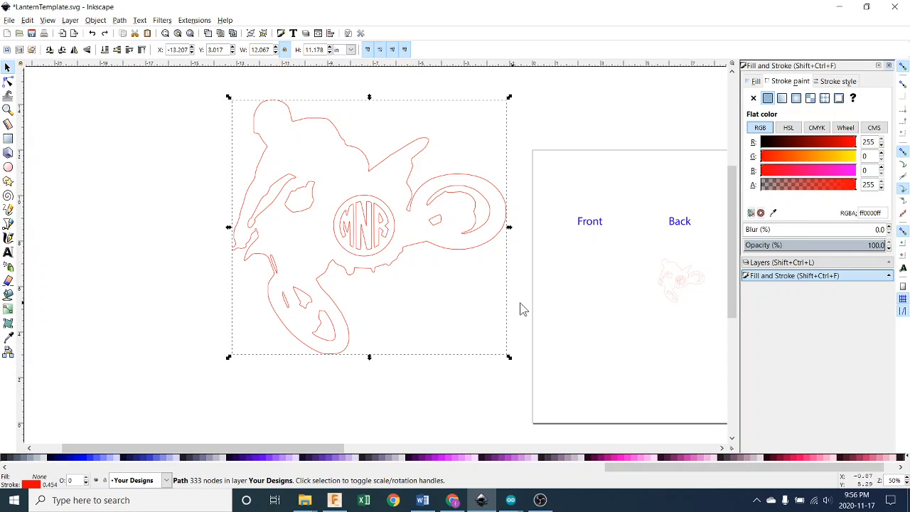
left_click_drag(662, 343, 523, 344)
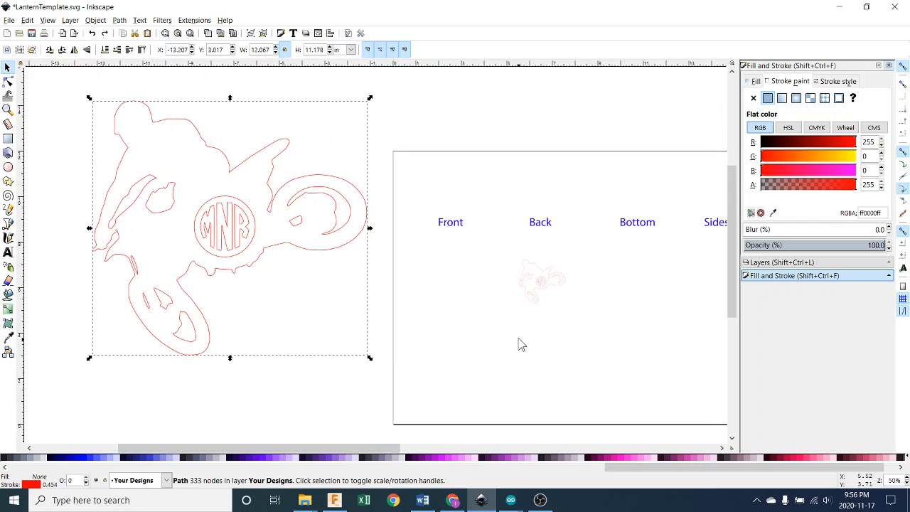
scroll(548, 281, "up", 6)
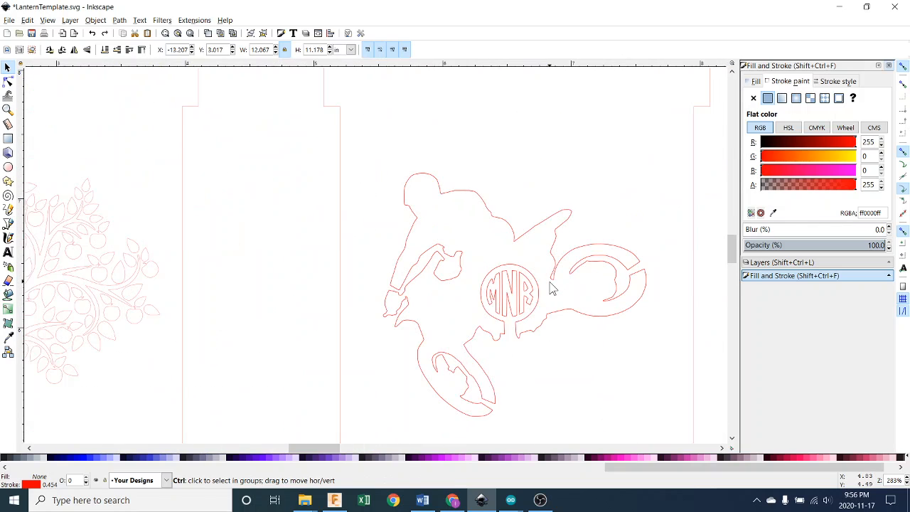
scroll(549, 287, "down", 7)
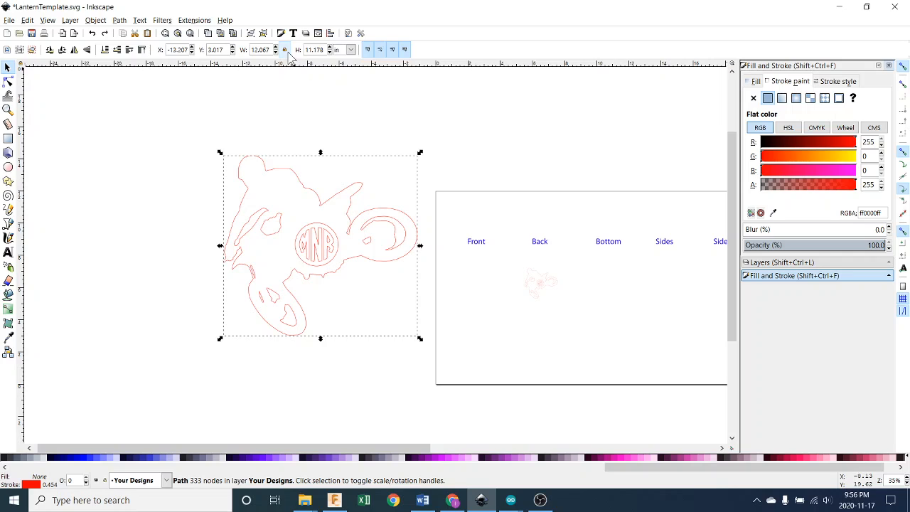
- Shrink the red outline to about 3.38 by 3.14 in and place it over the Bottom piece
mouse_move(418, 339)
left_mouse_down()
mouse_move(282, 209)
mouse_move(564, 297)
mouse_move(596, 291)
mouse_move(585, 305)
left_mouse_up()
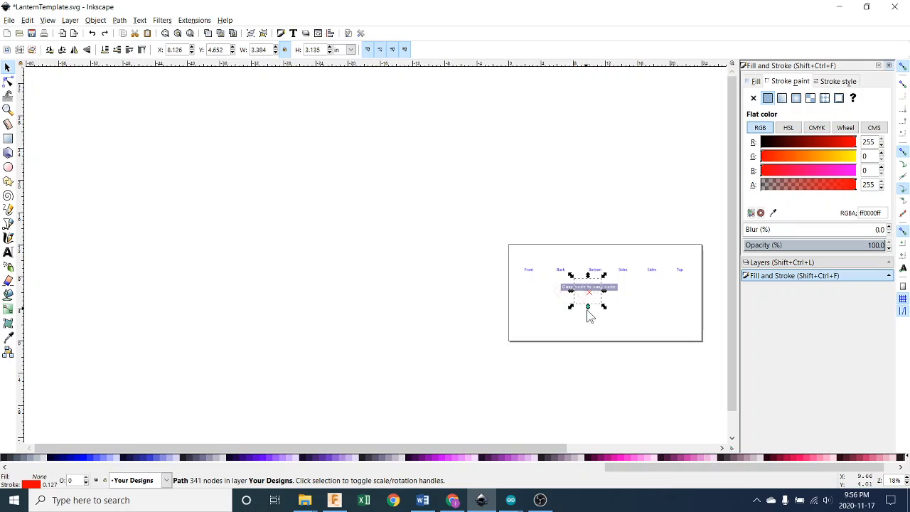
scroll(589, 311, "down", 4)
left_click(589, 367)
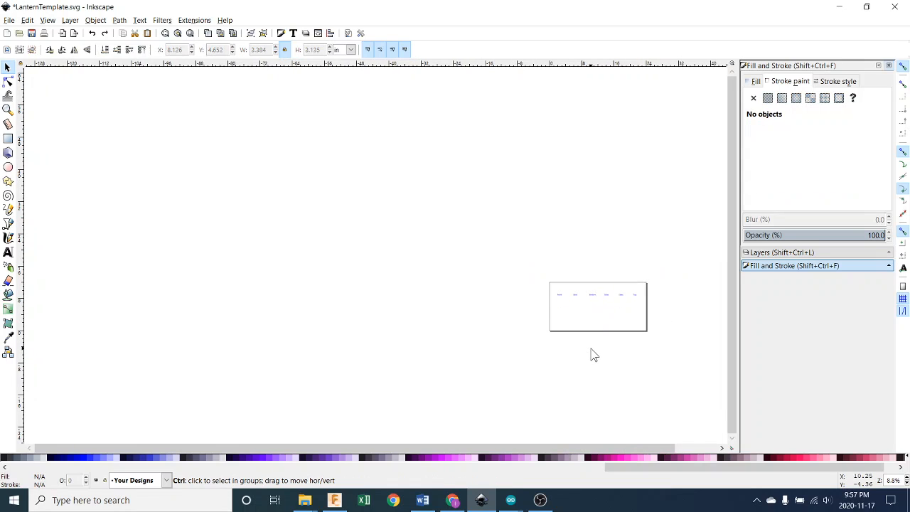
- Reduce the outline further to about 2.19 by 2.03 in and place it beside the Back piece's motocross design for comparison
scroll(590, 352, "up", 3)
scroll(578, 214, "up", 5)
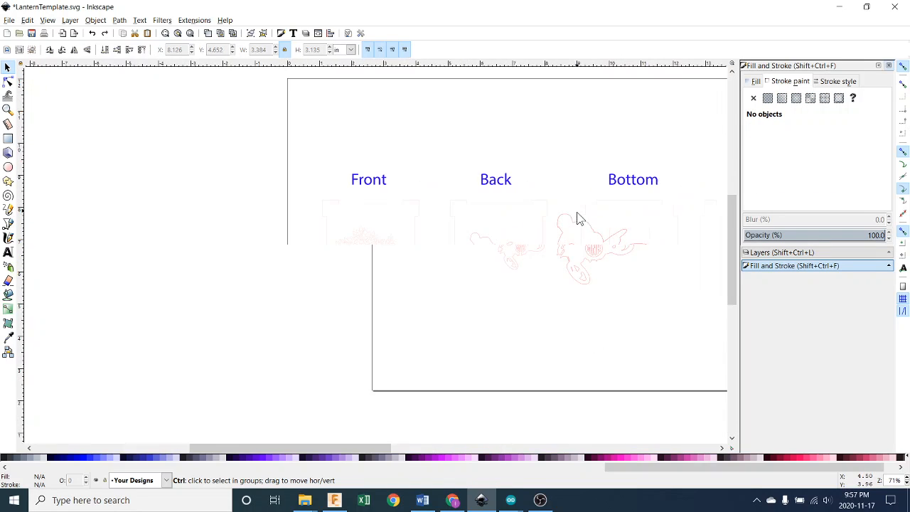
left_click(561, 211)
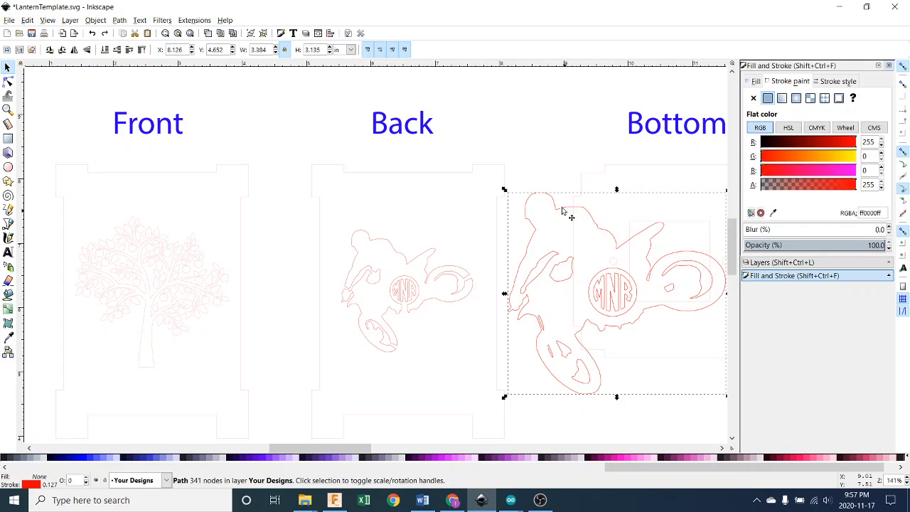
left_click_drag(504, 190, 520, 241)
left_click(650, 325)
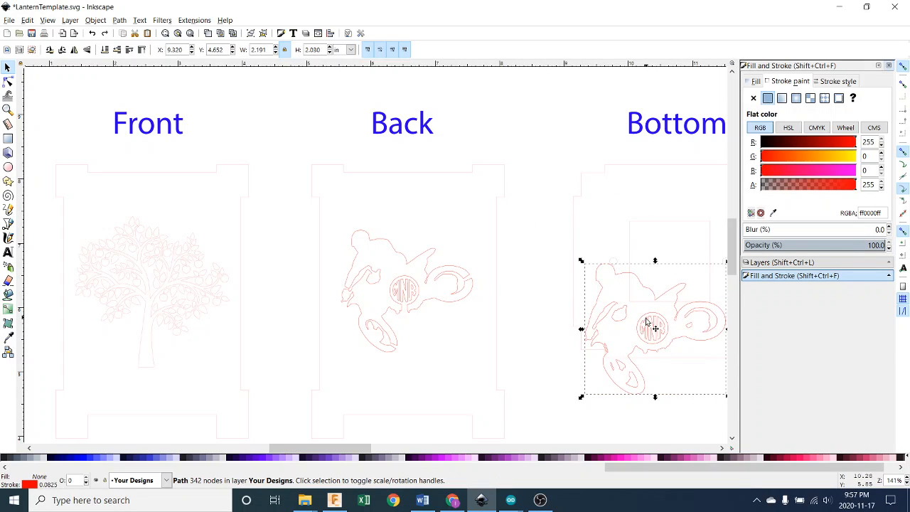
left_click_drag(650, 325, 540, 282)
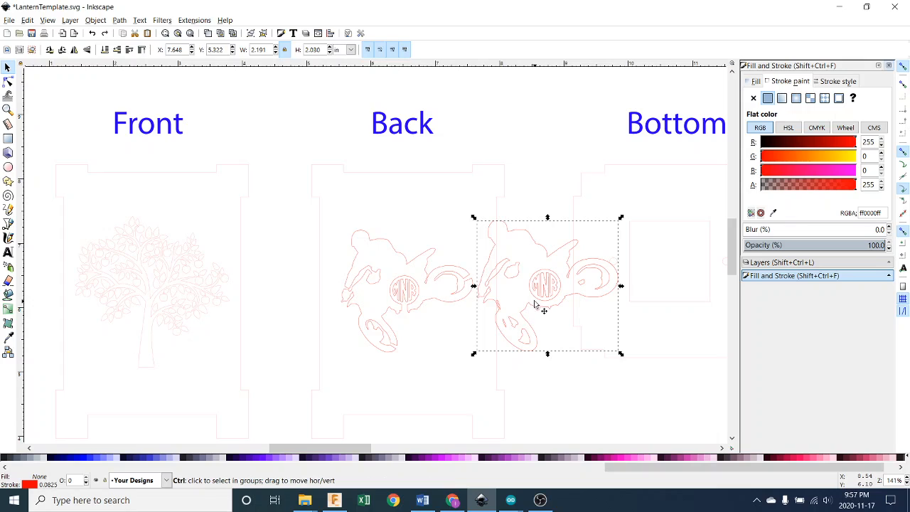
scroll(536, 302, "down", 1, "ctrl")
scroll(534, 304, "up", 3, "ctrl")
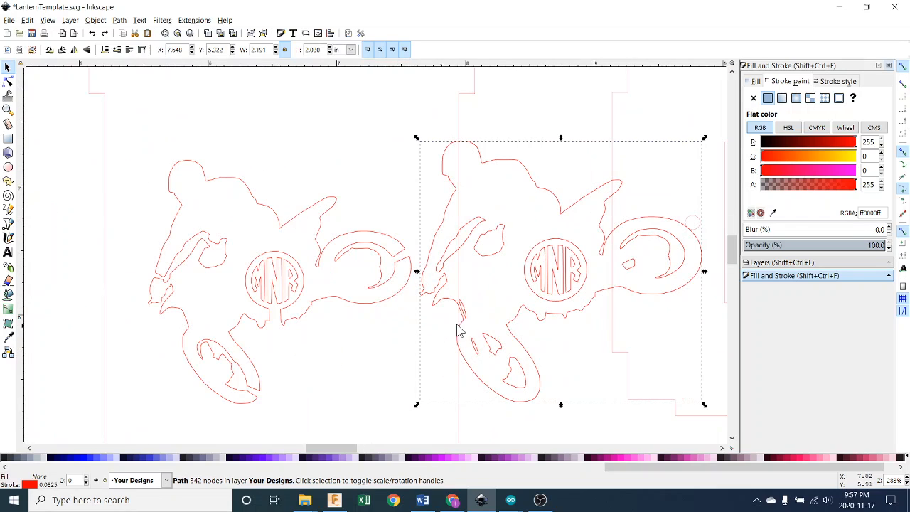
left_click(386, 135)
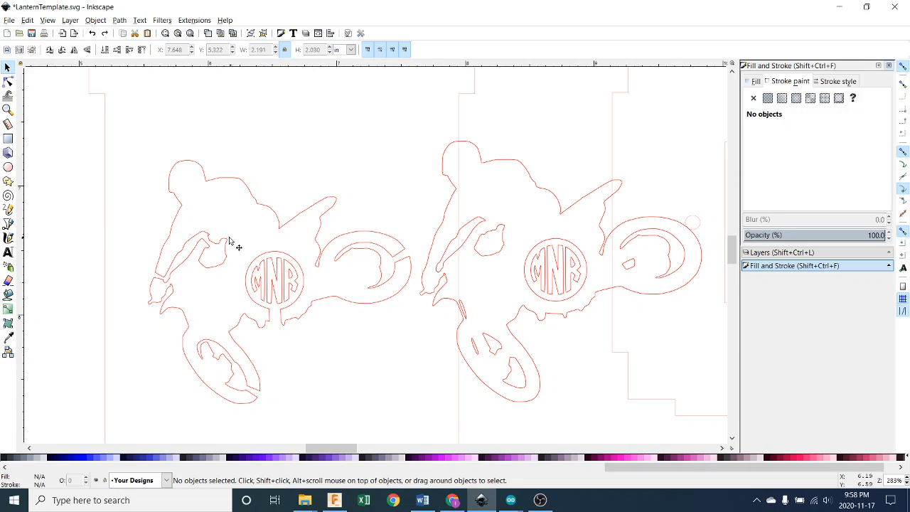
- Bucket-fill the body of the Back piece's motocross design and its M, N and R monogram letters with grey
left_click(8, 294)
left_click(250, 219)
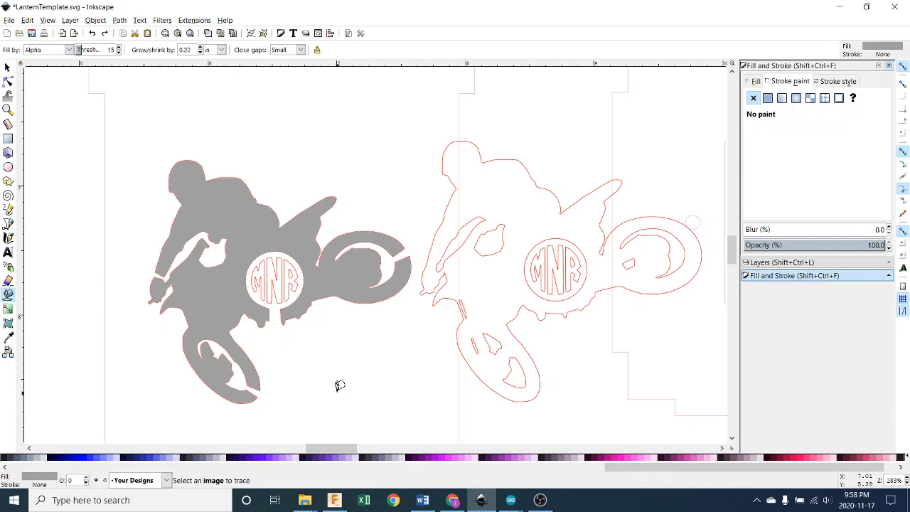
left_click(291, 274)
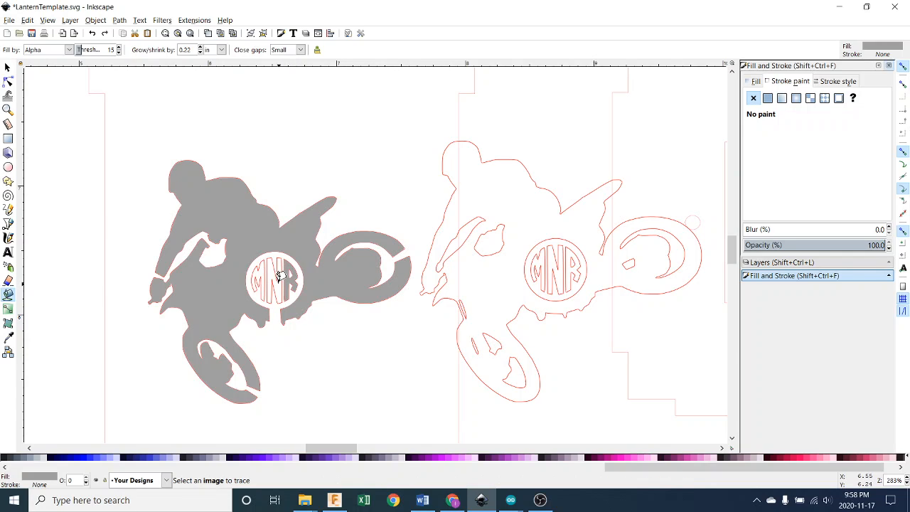
left_click(279, 276)
left_click(263, 268)
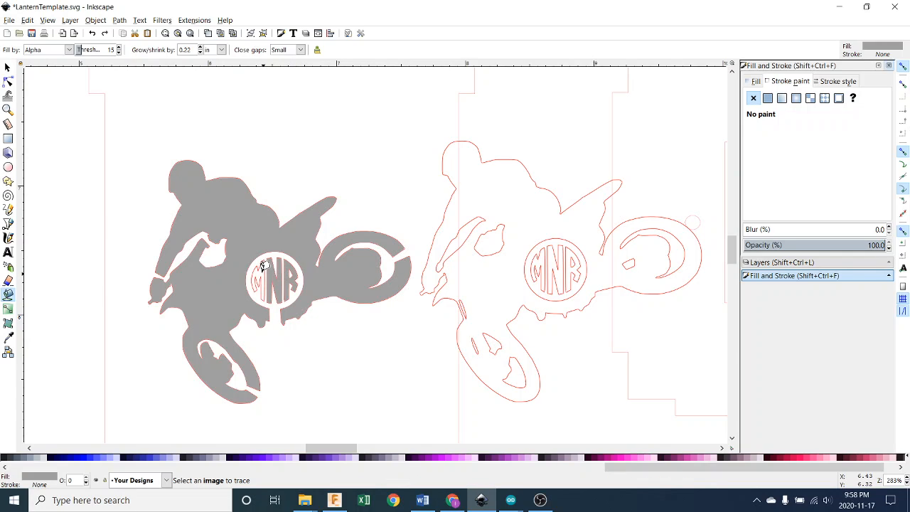
left_click(256, 274)
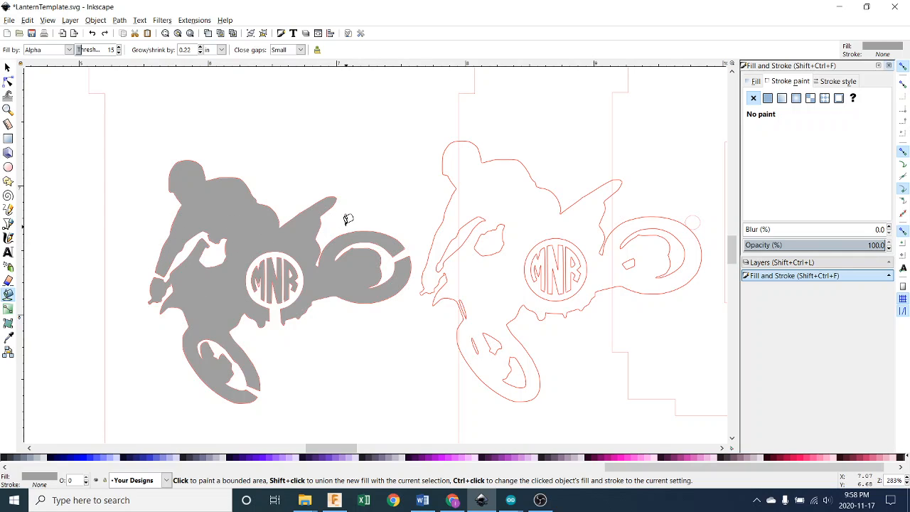
- Undo the grey fills on the Back piece's motocross design and its monogram letters
scroll(347, 219, "down", 1)
scroll(347, 219, "down", 1)
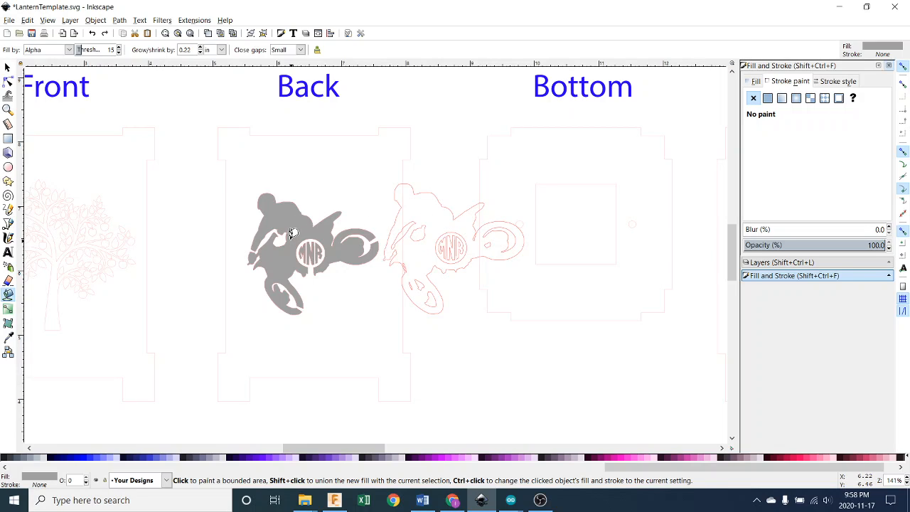
key("Escape")
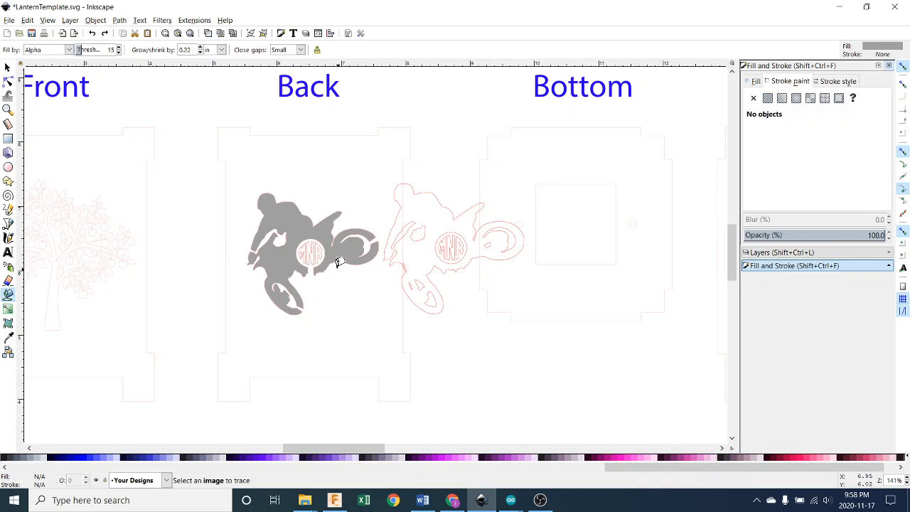
key("ctrl+z")
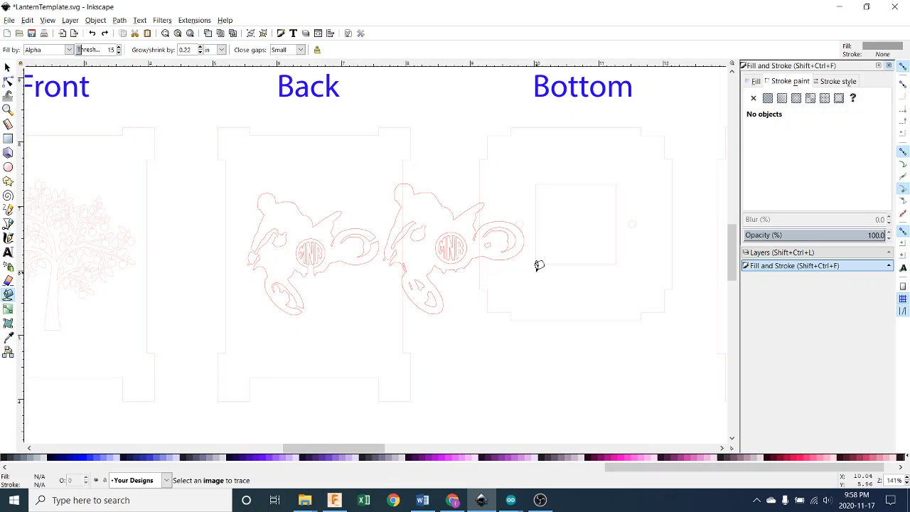
- Hide the Lantern Pieces and Labels layers, keeping the Your Designs layer shown
scroll(539, 265, "right", 8)
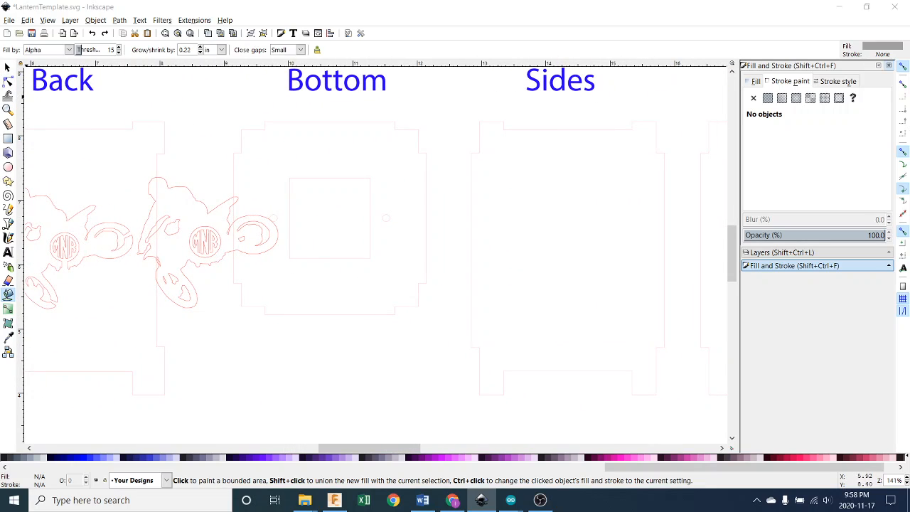
left_click(7, 66)
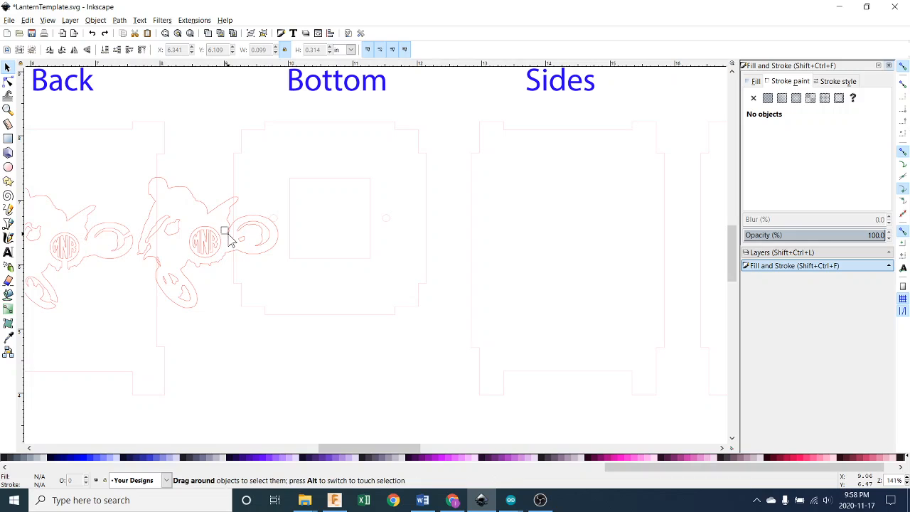
left_click_drag(229, 239, 233, 239)
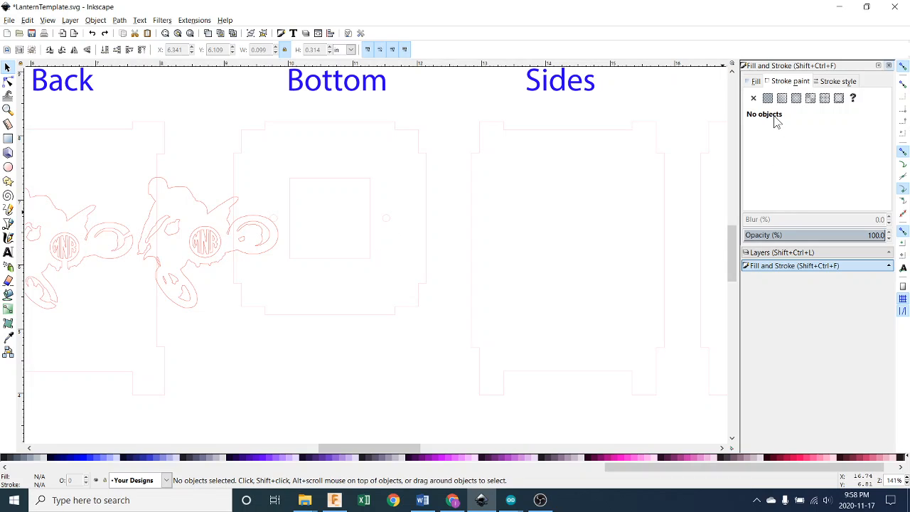
left_click(767, 252)
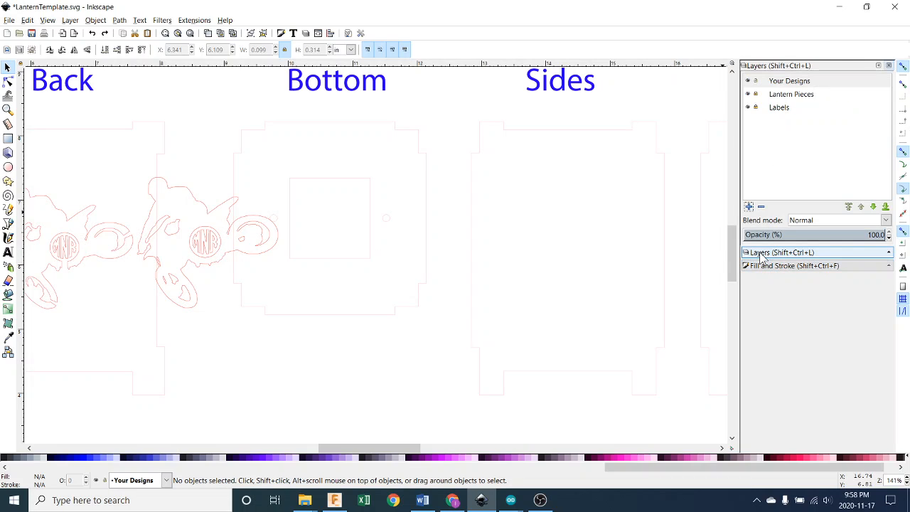
left_click(748, 94)
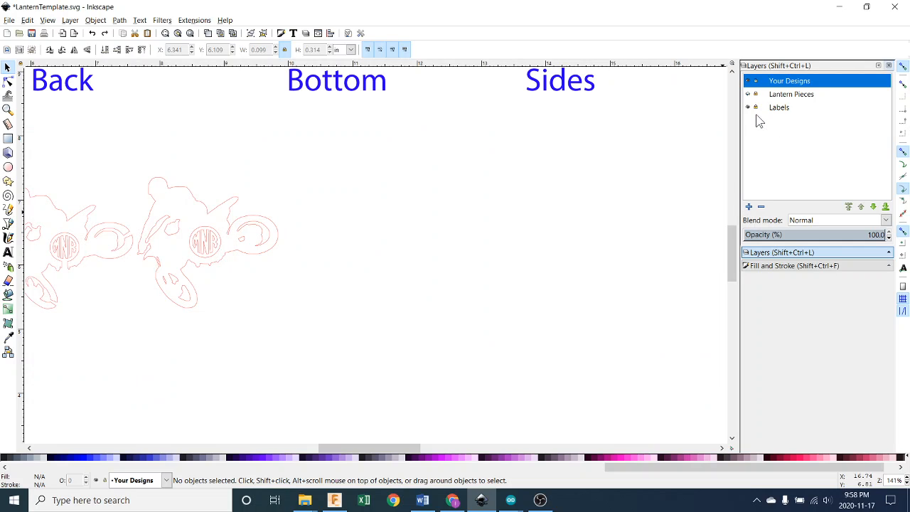
left_click(748, 107)
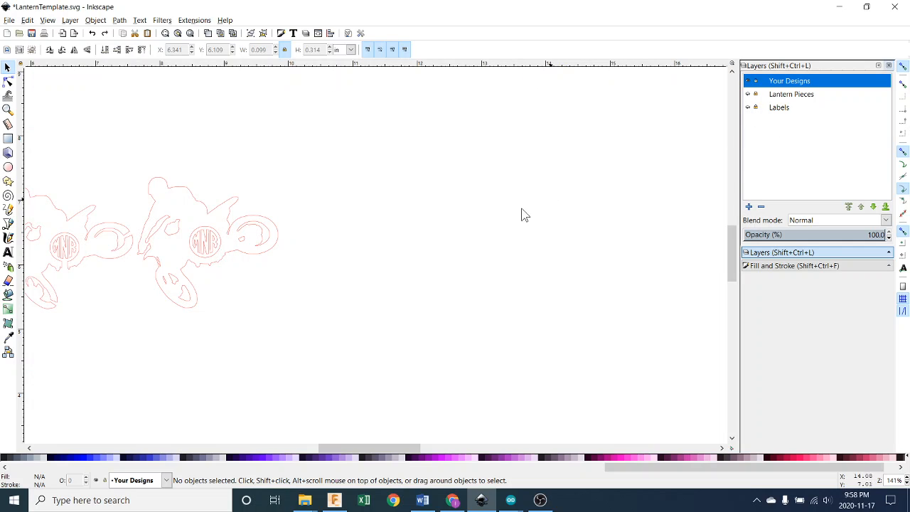
- Open the newly traced motocross outline, the one without gaps in its wheels, for node editing
scroll(523, 213, "left", 5)
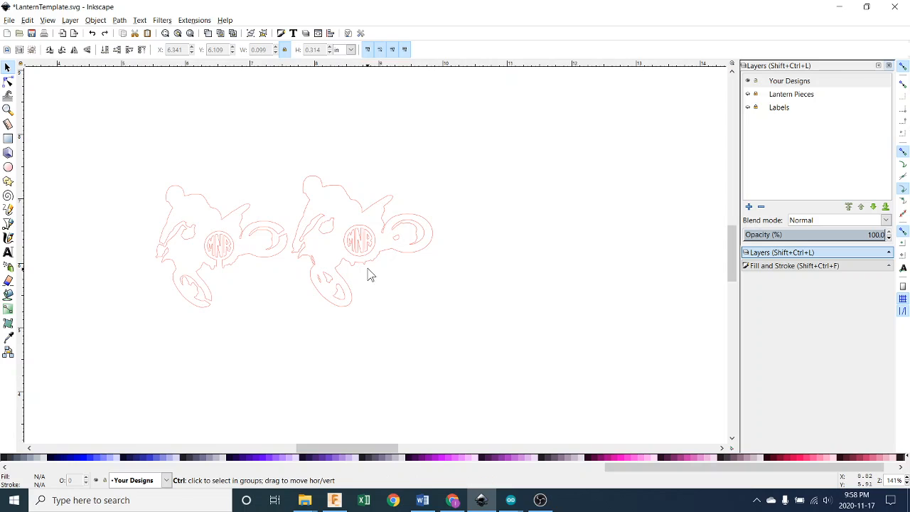
scroll(368, 270, "up", 4)
left_click_drag(483, 291, 544, 304)
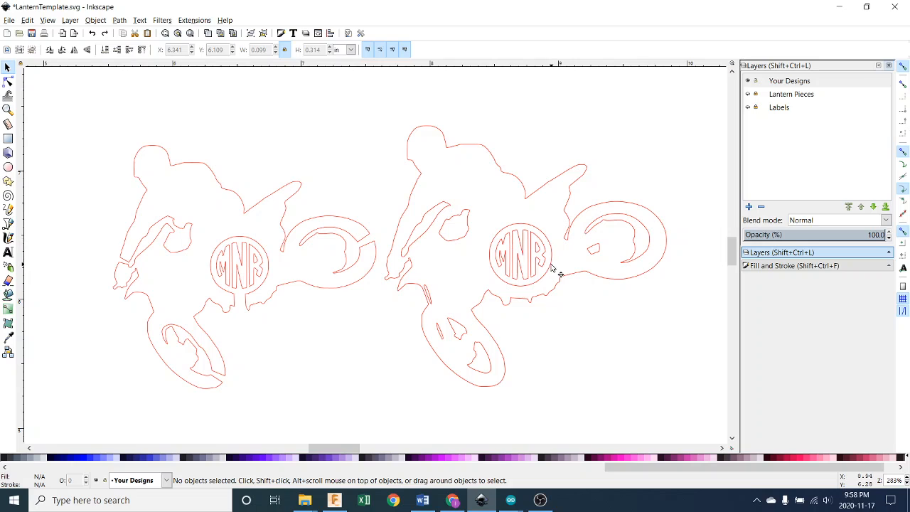
left_click_drag(552, 260, 495, 283)
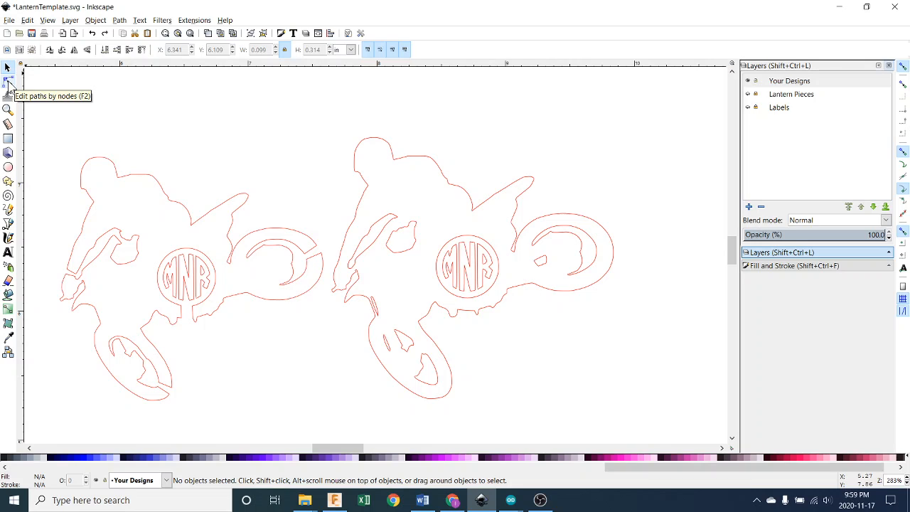
left_click(8, 81)
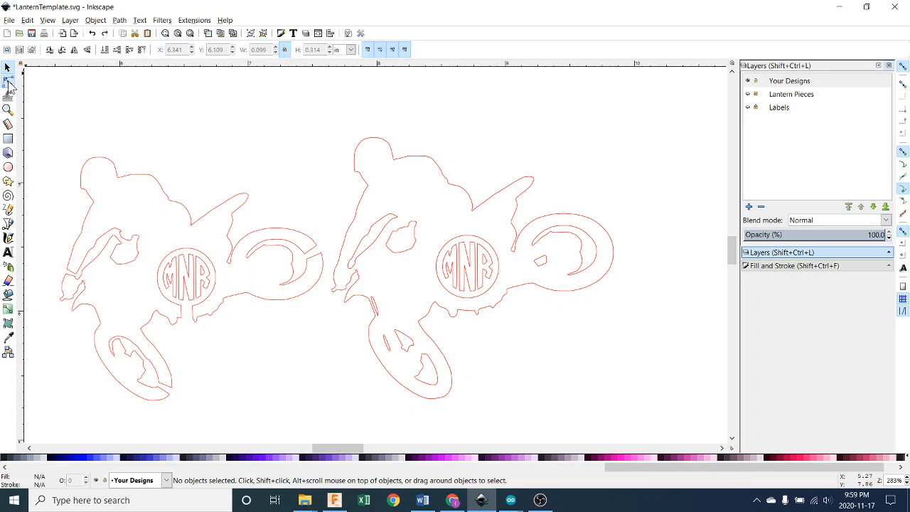
left_click(494, 198)
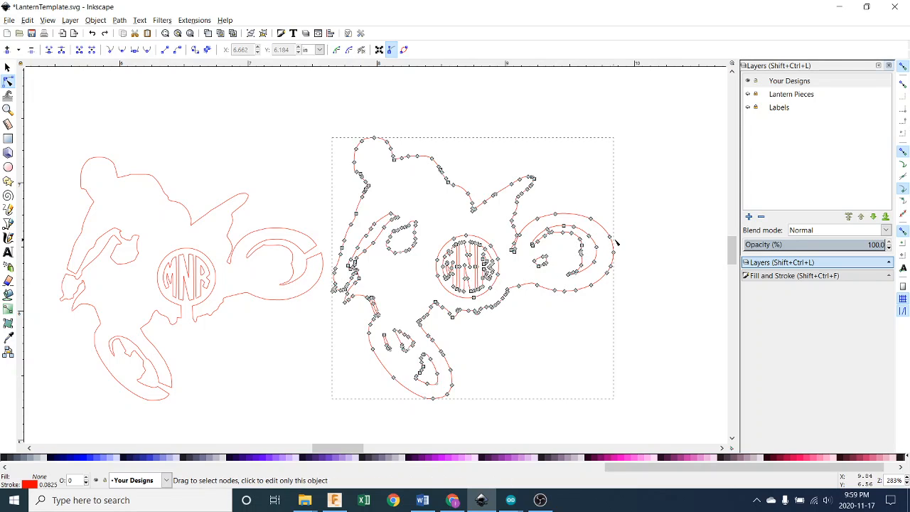
- Try pulling a node on the rear wheel's outer edge outward, and undo the move
scroll(619, 241, "up", 5)
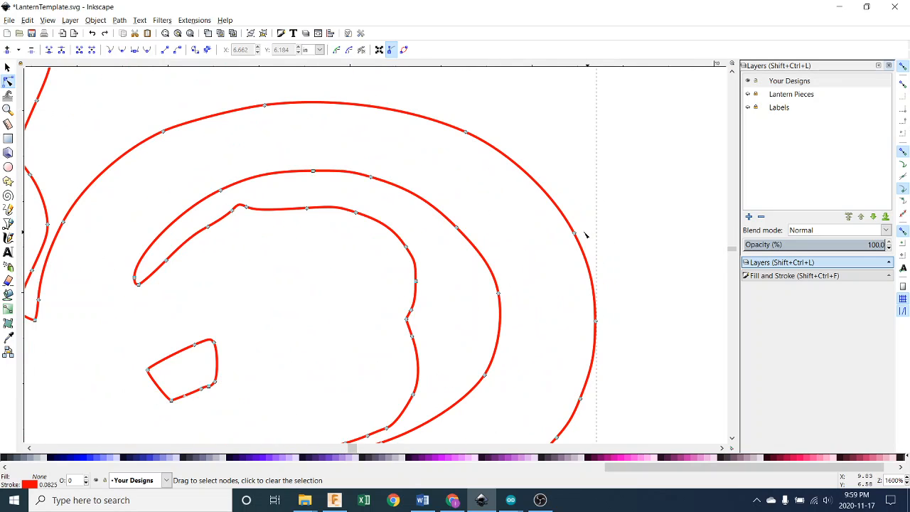
left_click(575, 233)
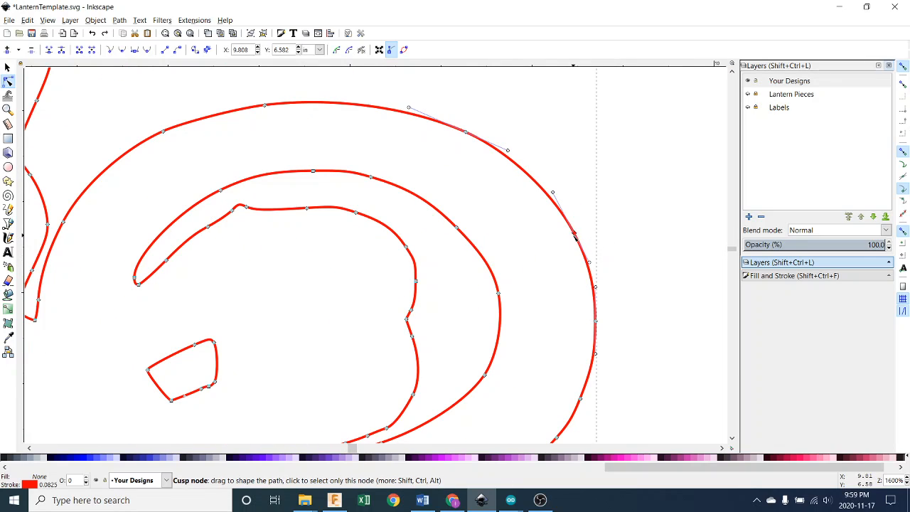
left_click_drag(576, 234, 630, 210)
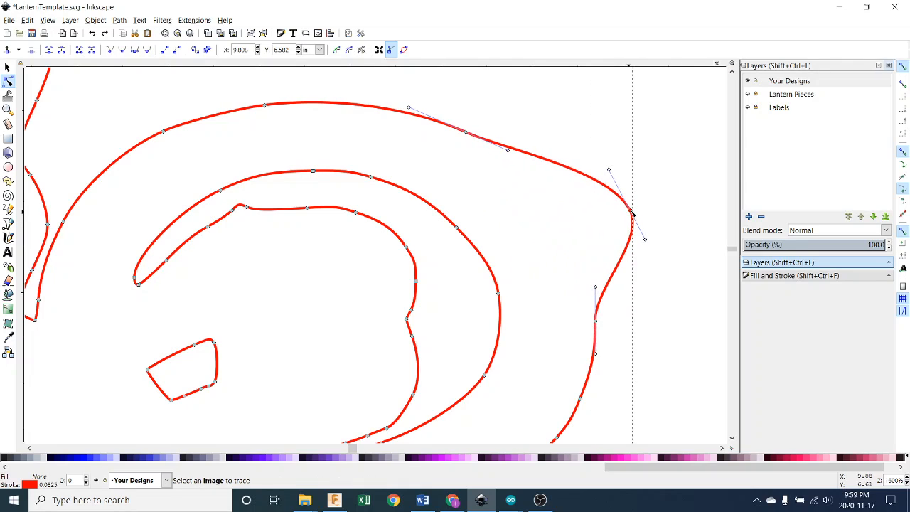
key("ctrl+z")
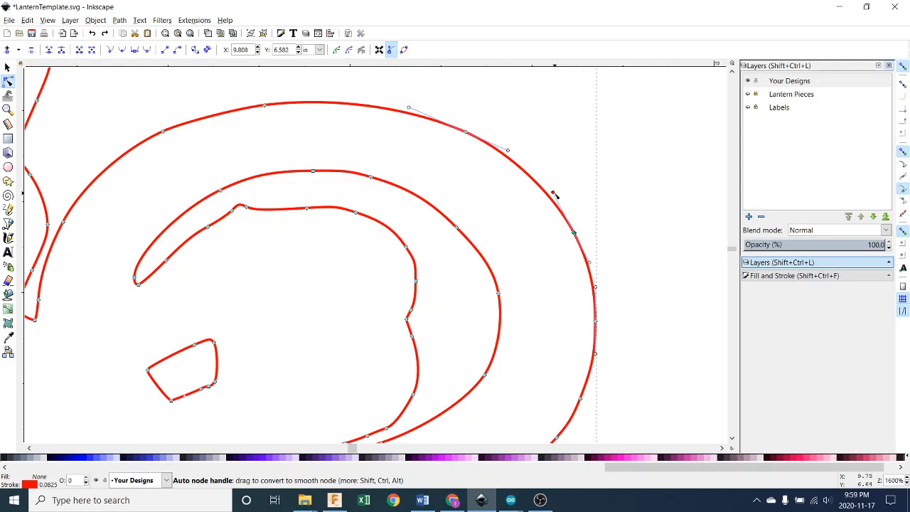
- Try bending the rear wheel's outer curve with the selected node's handle, and undo all of the handle changes
left_click_drag(560, 195, 570, 195)
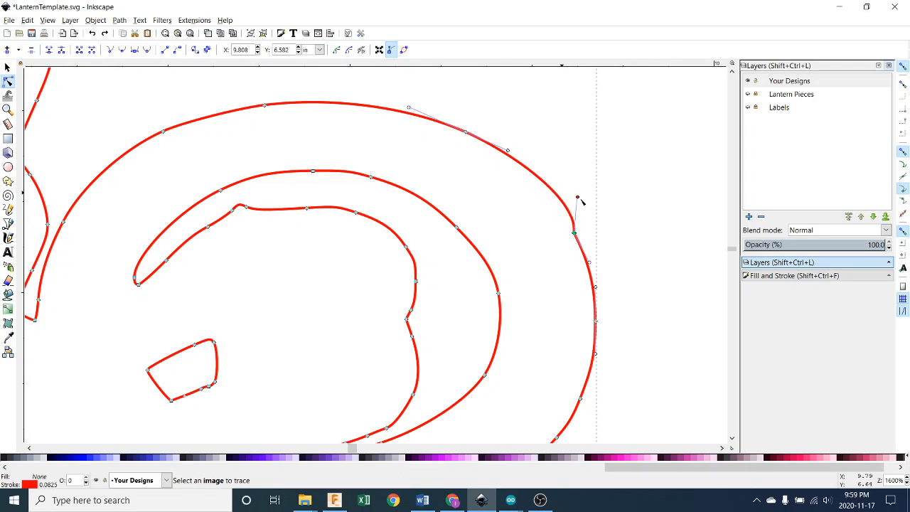
left_click_drag(594, 227, 594, 209)
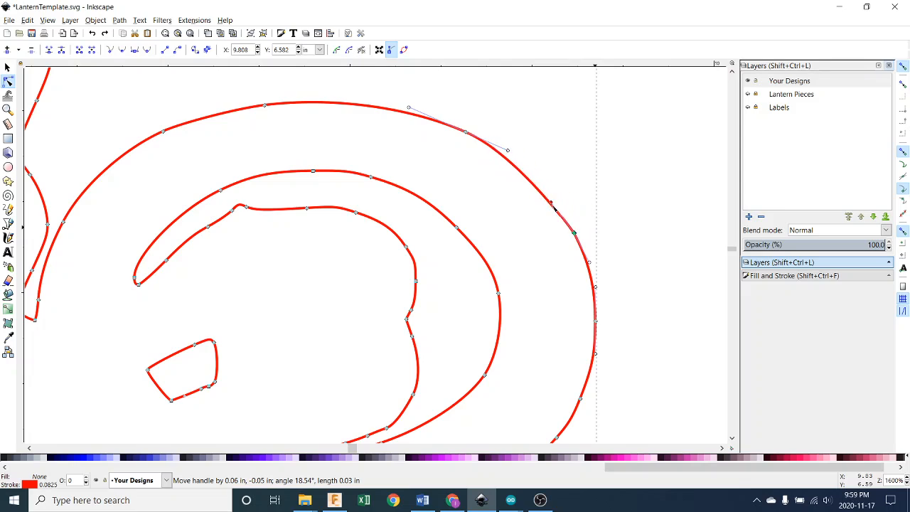
left_click_drag(571, 249, 572, 212)
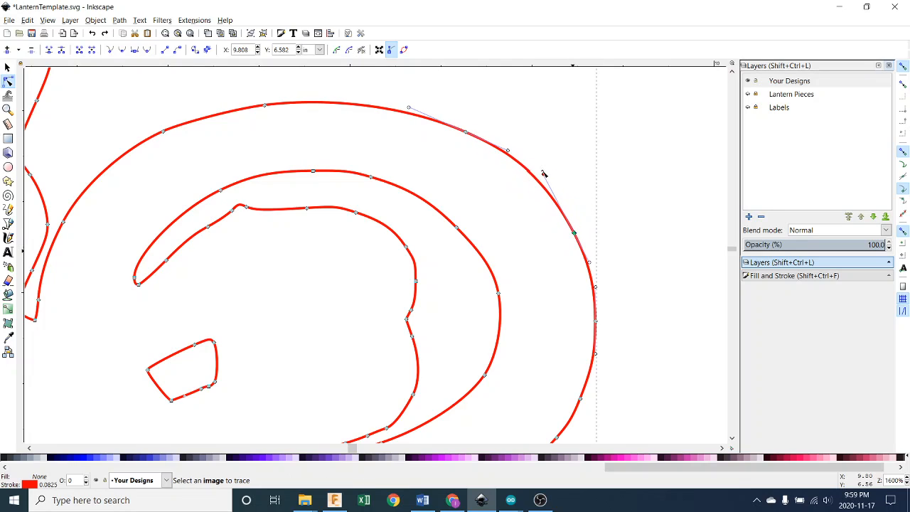
left_click_drag(526, 146, 626, 224)
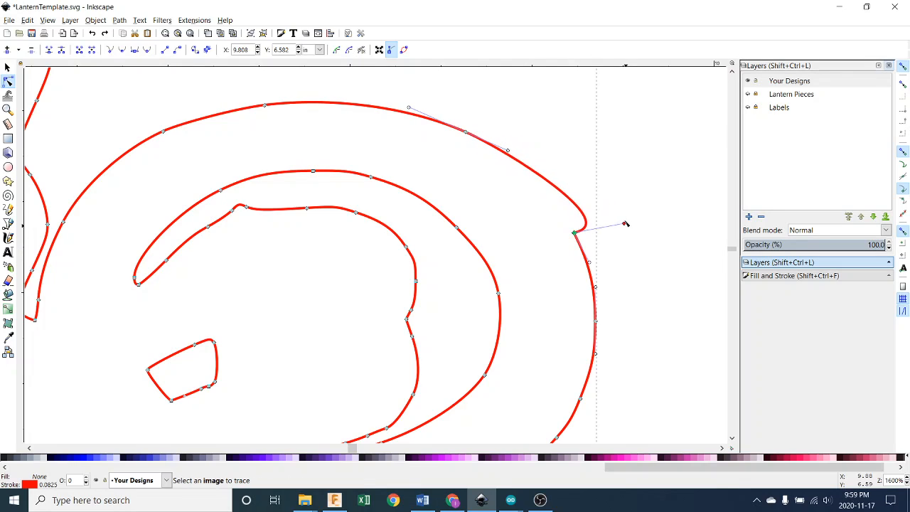
mouse_move(534, 214)
left_mouse_down()
mouse_move(581, 200)
mouse_move(560, 197)
mouse_move(572, 191)
left_mouse_up()
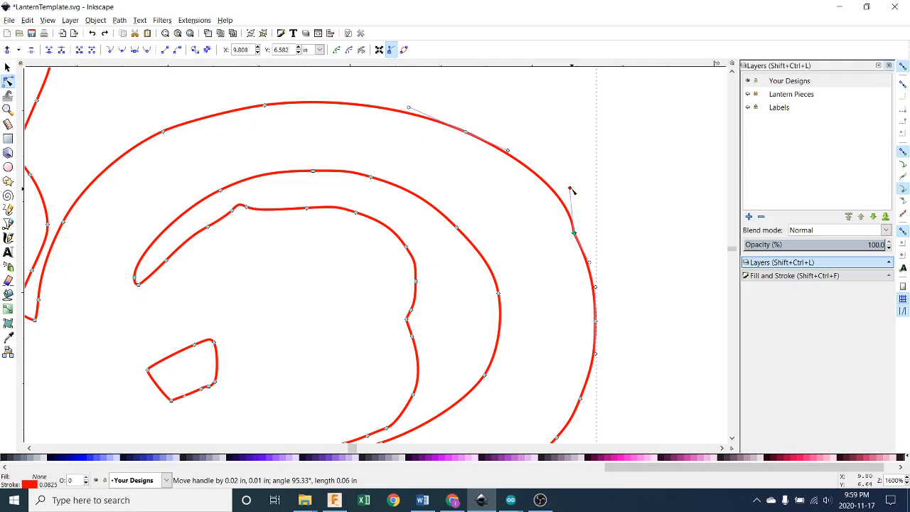
left_click_drag(530, 216, 223, 262)
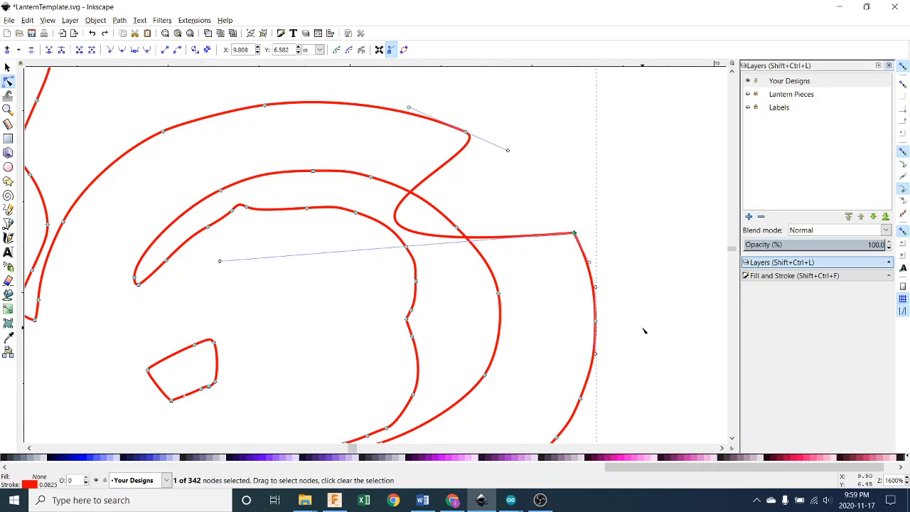
key("ctrl+z")
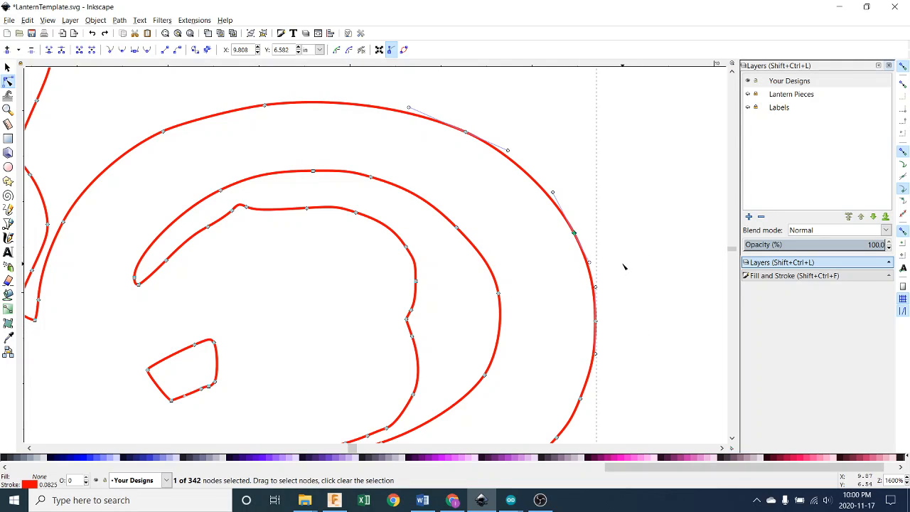
- Compare the traced outline's closed rear wheel with the gapped rear wheel of the finished design, and inspect its nodes closely
scroll(626, 267, "down", 2)
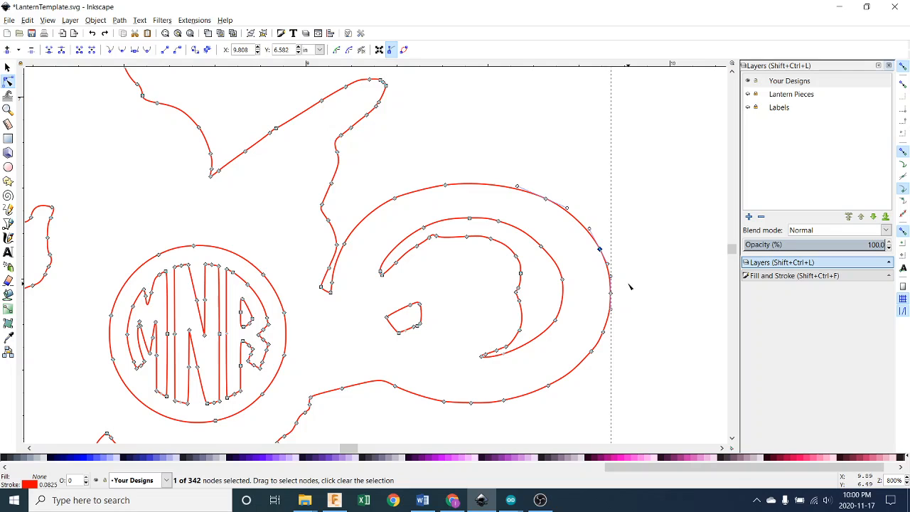
scroll(640, 312, "down", 2)
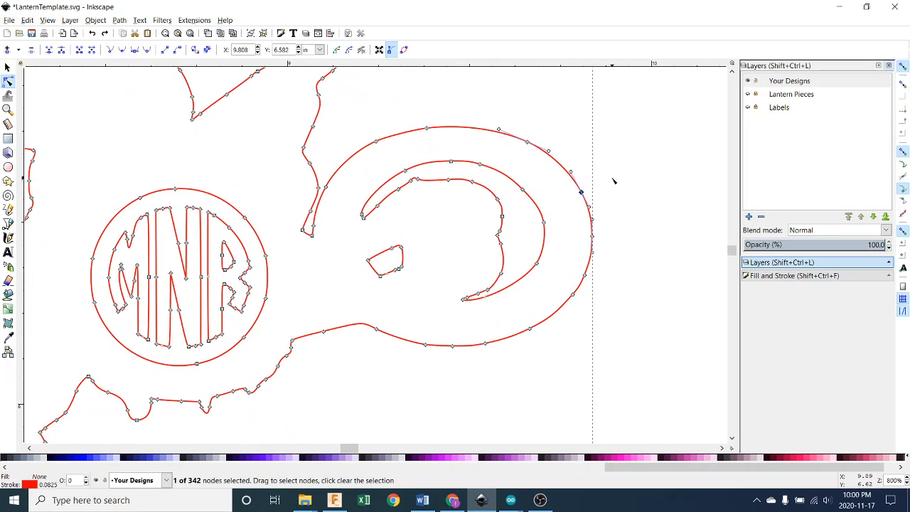
scroll(613, 181, "down", 1)
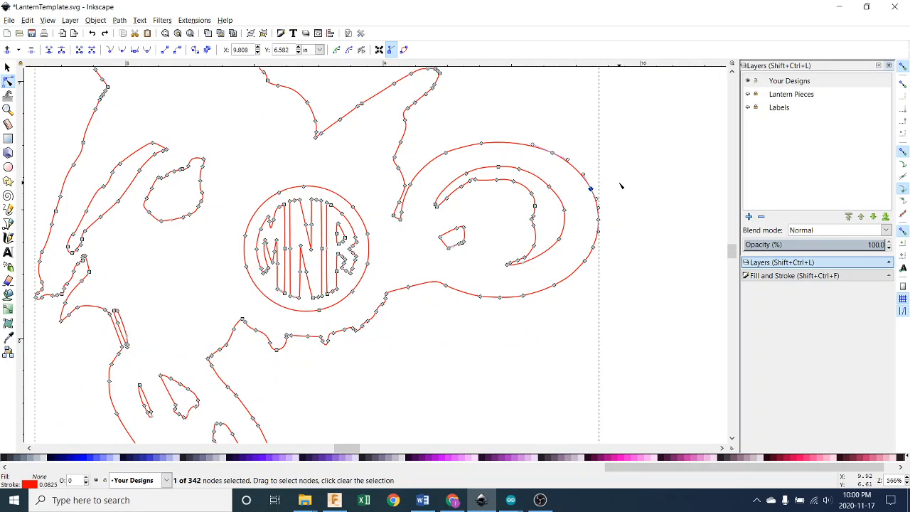
scroll(606, 175, "up", 1)
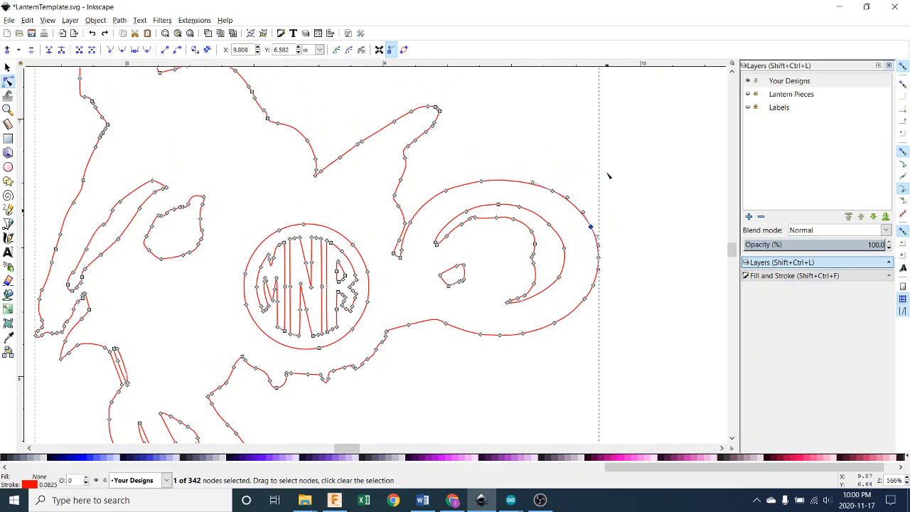
scroll(582, 199, "down", 2)
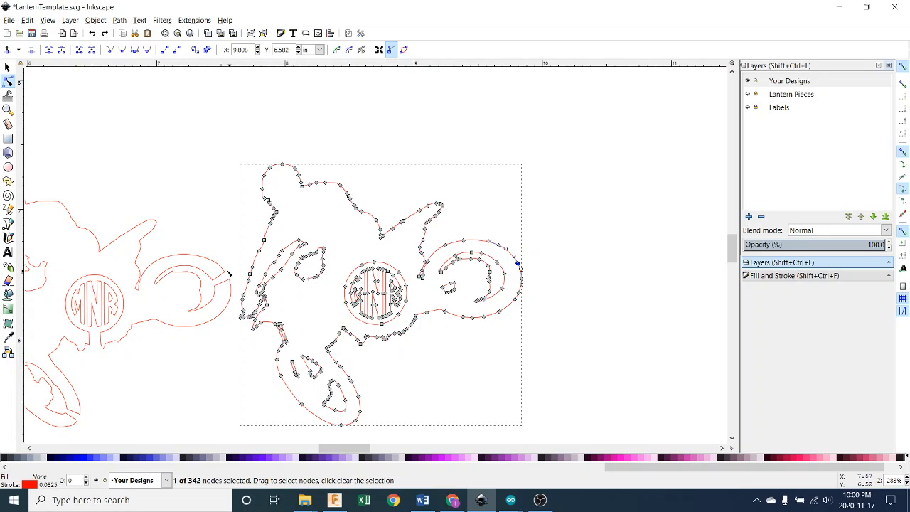
left_click(445, 276)
scroll(524, 264, "up", 6, "ctrl")
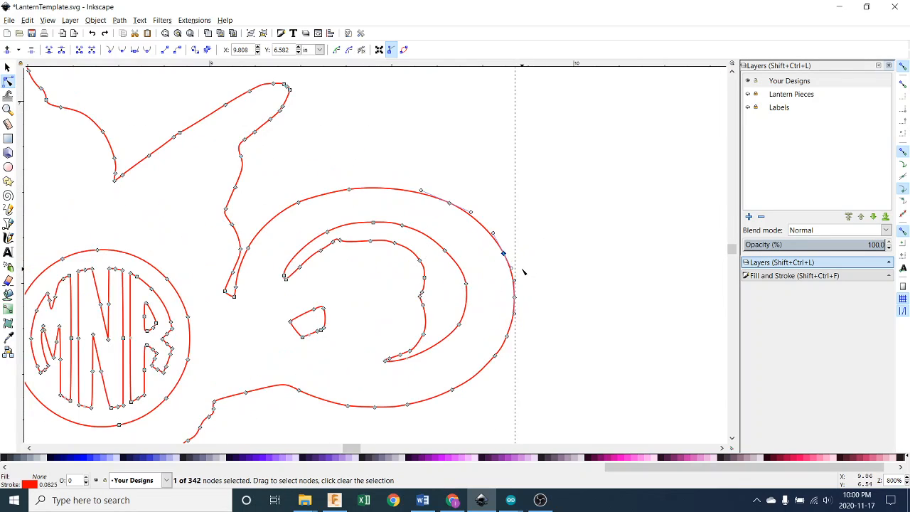
- Break the rear wheel's outer curve at the two adjacent nodes on its far side and delete the segment between them
scroll(520, 272, "down", 3, "ctrl")
scroll(508, 271, "up", 2, "ctrl")
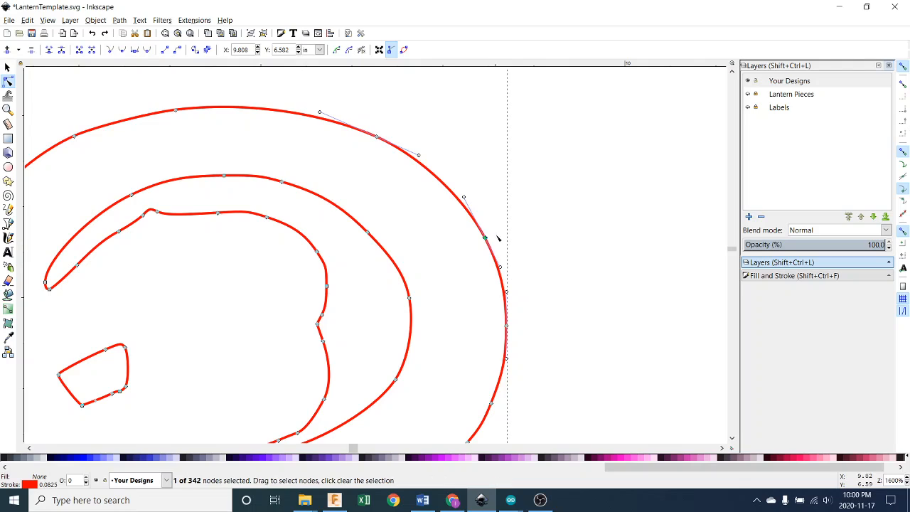
left_click(504, 230)
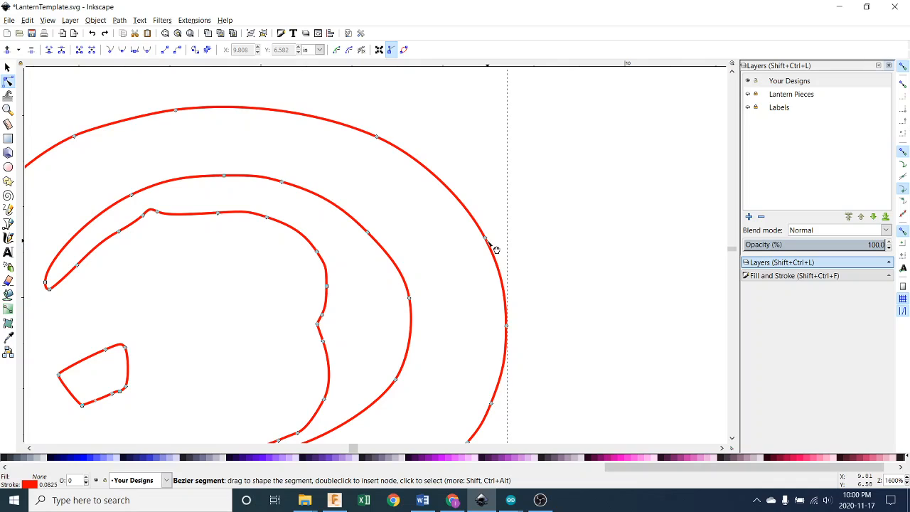
left_click(508, 329)
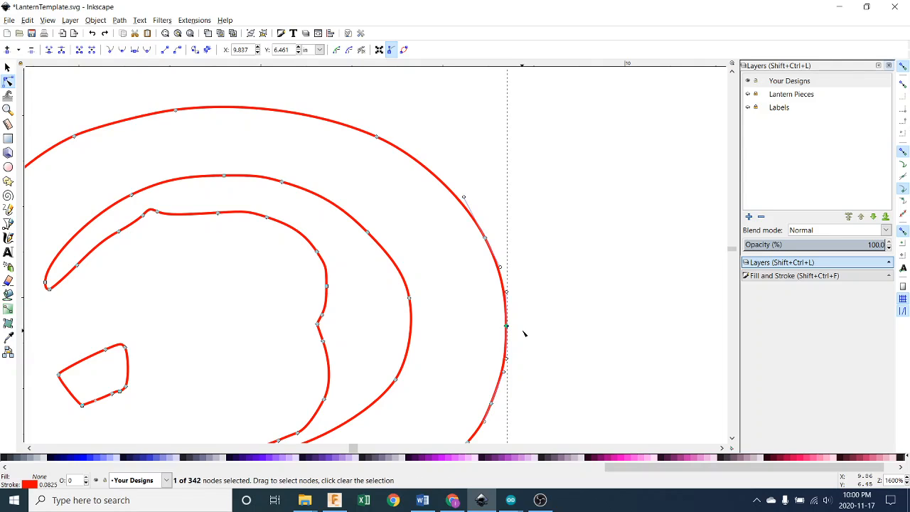
left_click(486, 238, "shift")
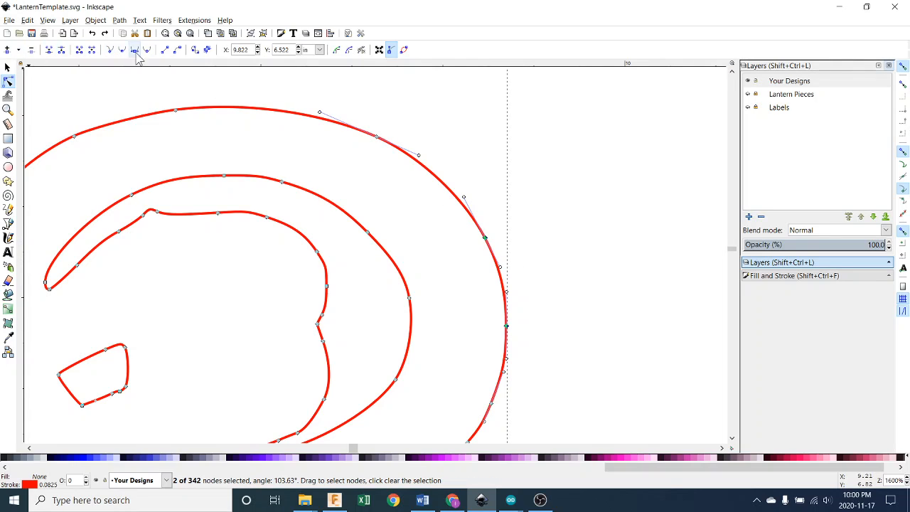
left_click(62, 51)
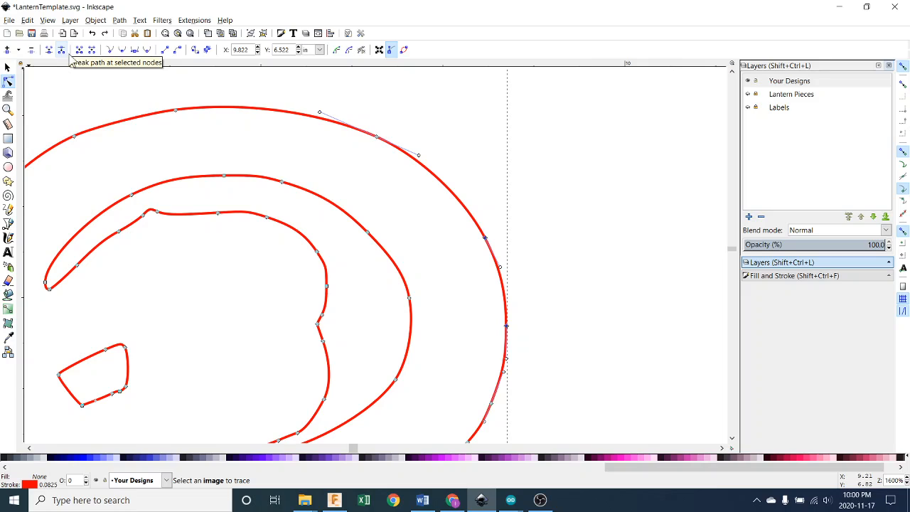
left_click(505, 288)
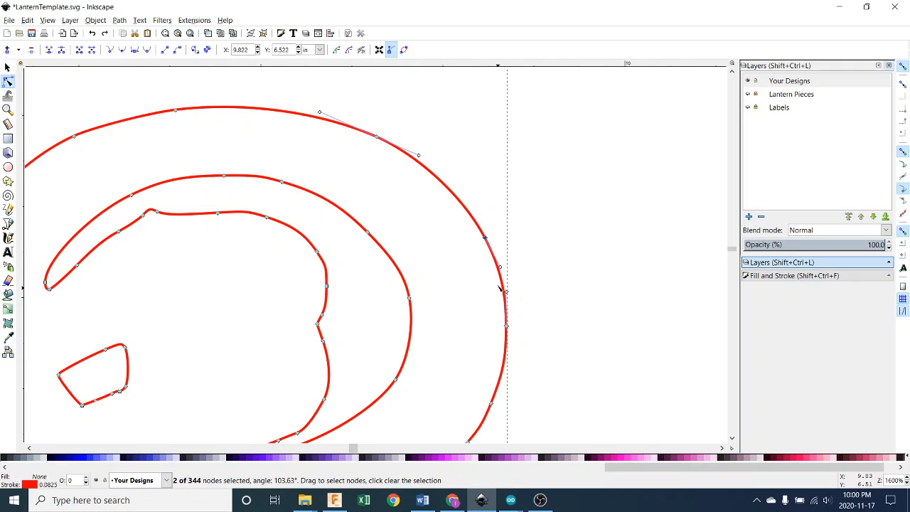
left_click(511, 283, "ctrl+alt")
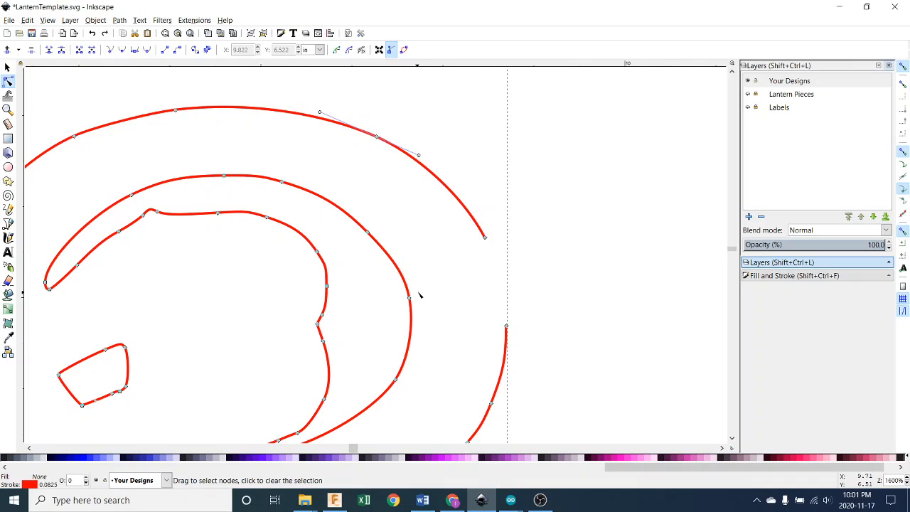
- Insert a node on the tire's inner curve at about X 9.68, Y 6.56 in and move the node below it to about X 9.71, Y 6.47 in
double_click(389, 257)
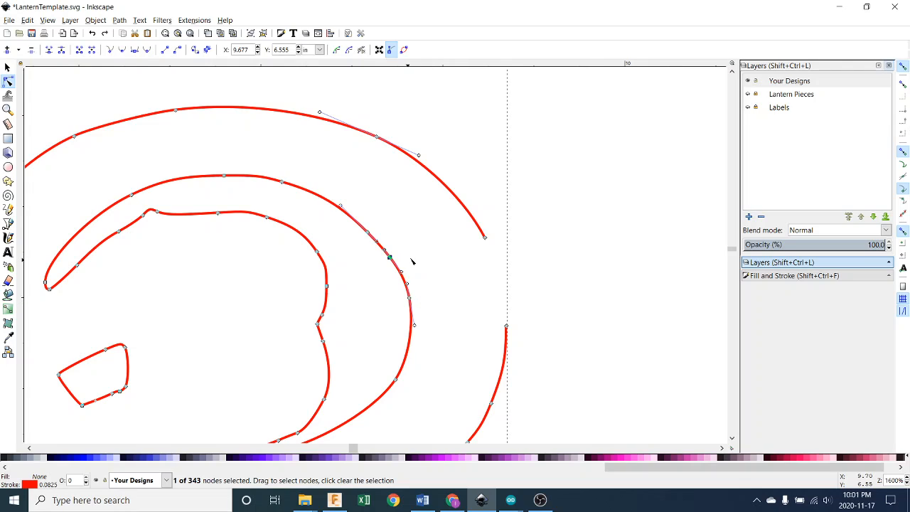
left_click(449, 284)
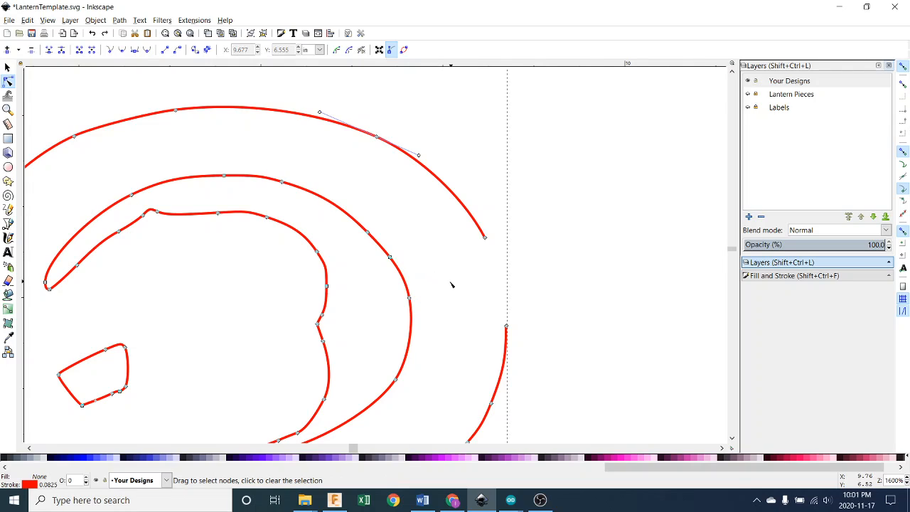
left_click(409, 300)
mouse_move(410, 303)
left_mouse_down()
mouse_move(412, 319)
mouse_move(410, 295)
left_mouse_up()
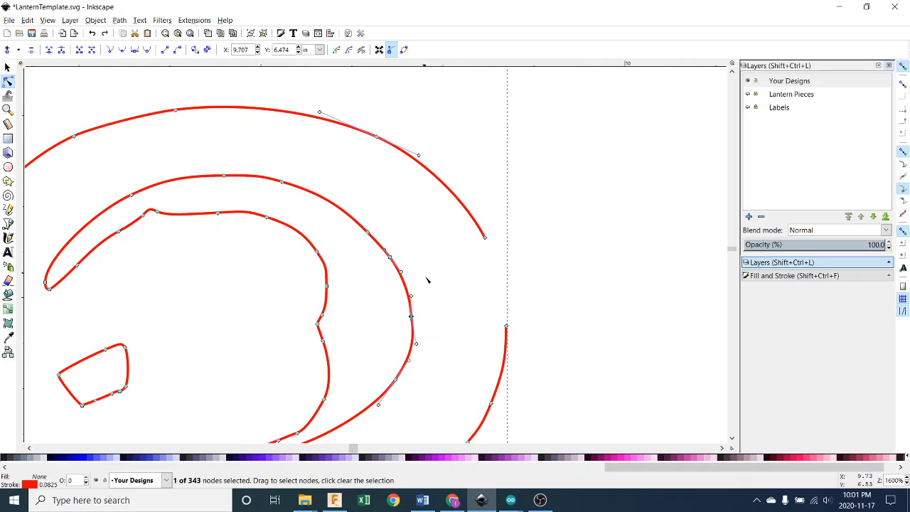
left_click(465, 291)
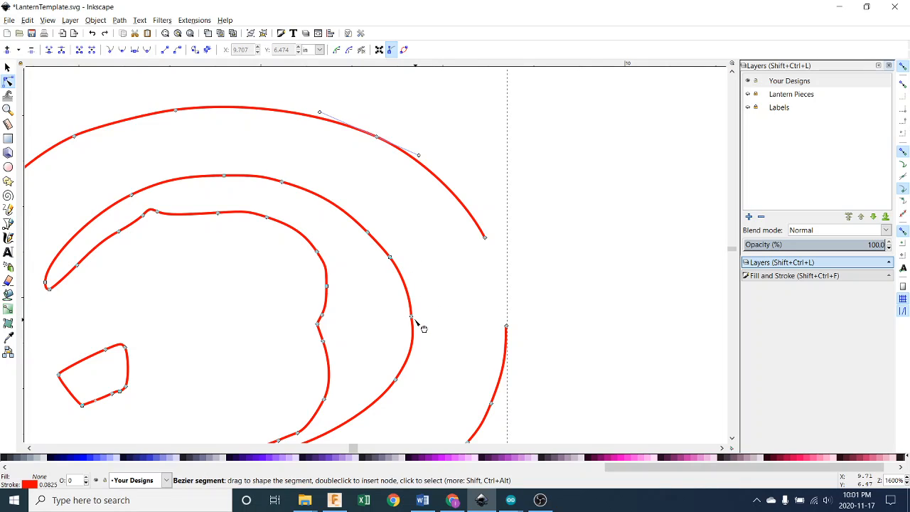
- Break the tire's inner curve at the inserted node and the moved node, and delete the segment between them
left_click(415, 322)
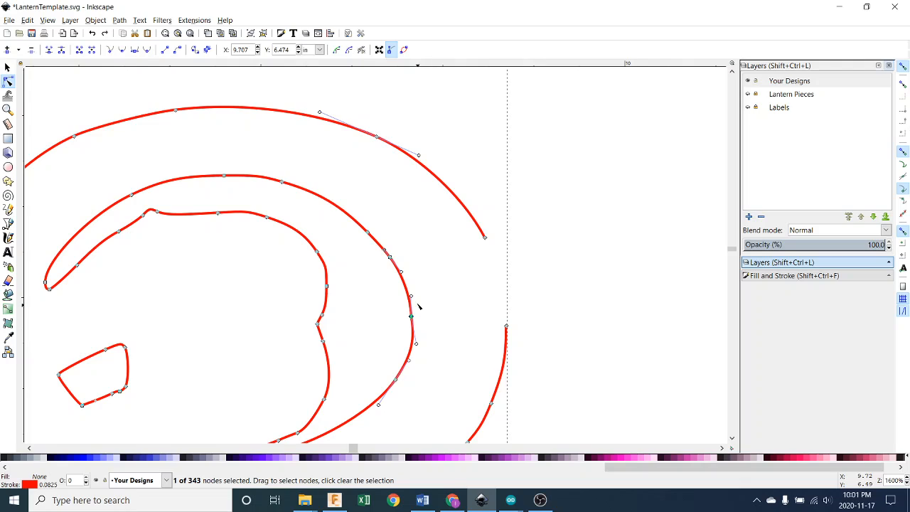
left_click(389, 257, "shift")
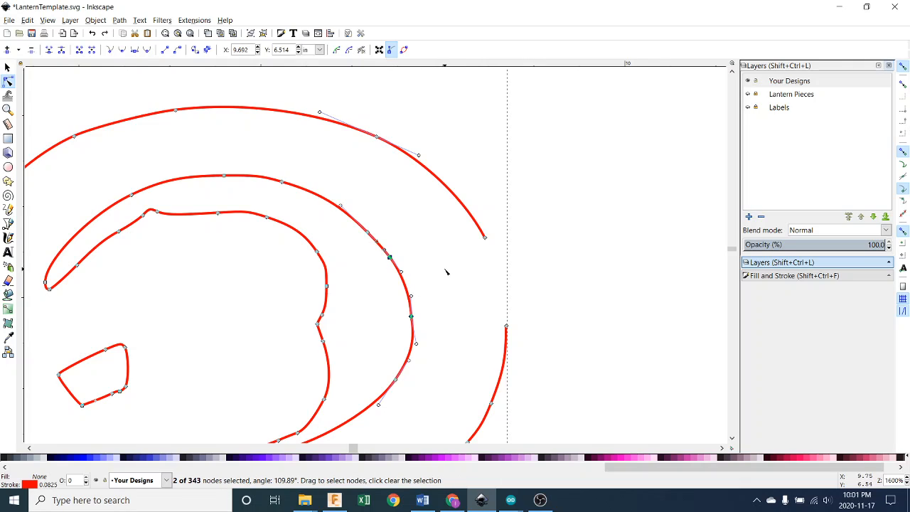
left_click(62, 53)
left_click(408, 288)
key("Delete")
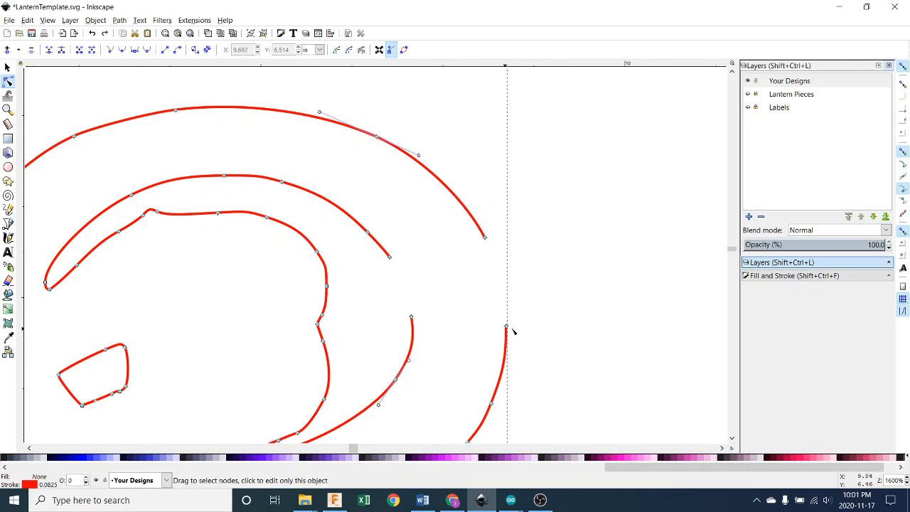
- Close both sides of the rear wheel gap with straight Bezier lines joining the inner and outer curve ends
left_click(8, 224)
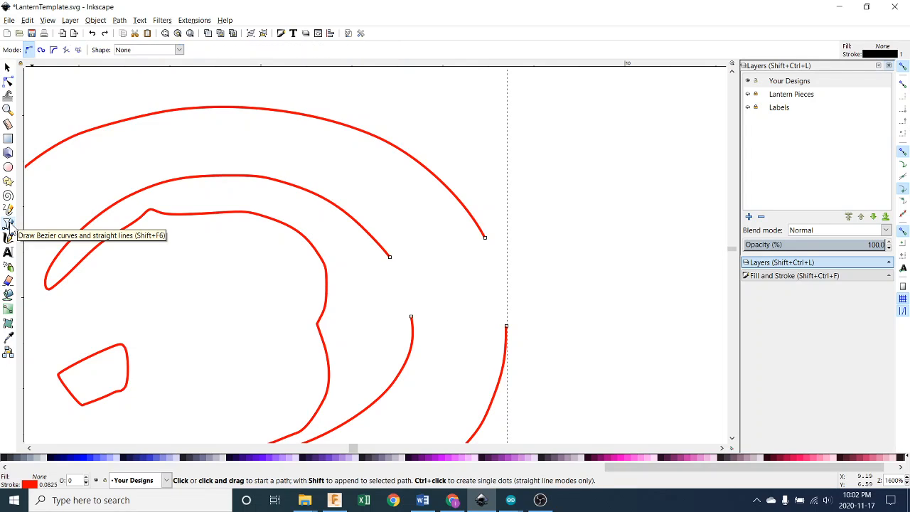
left_click(390, 257)
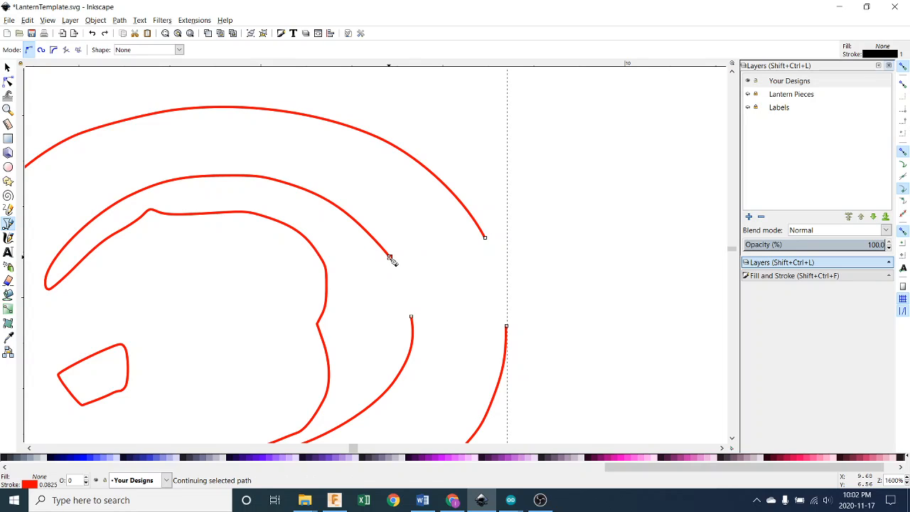
left_click(485, 239)
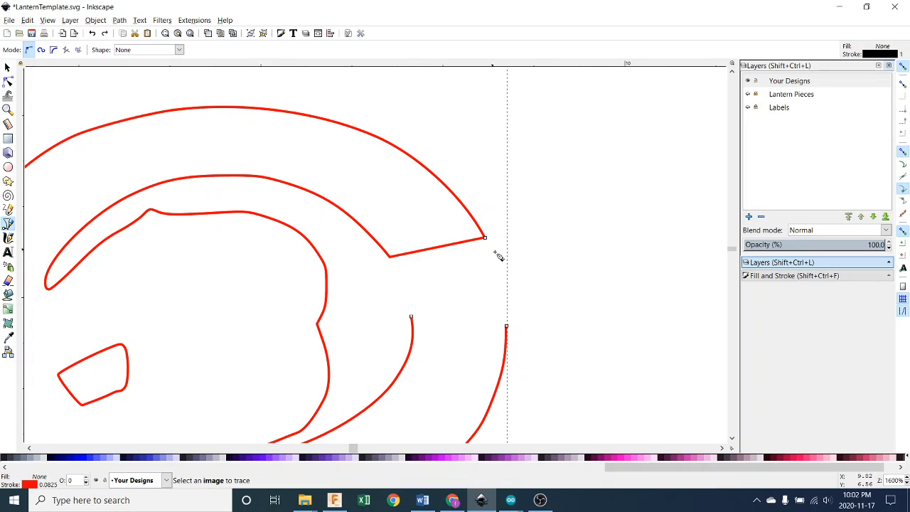
left_click(506, 327)
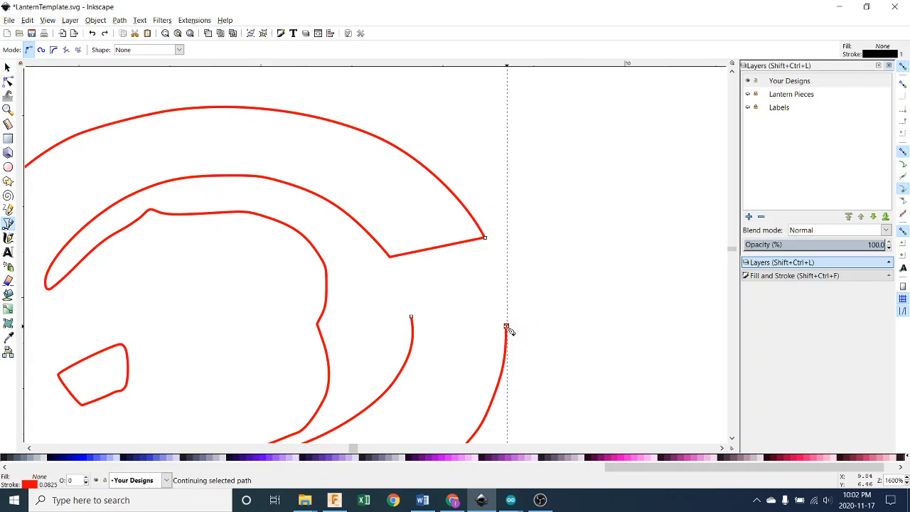
left_click(411, 317)
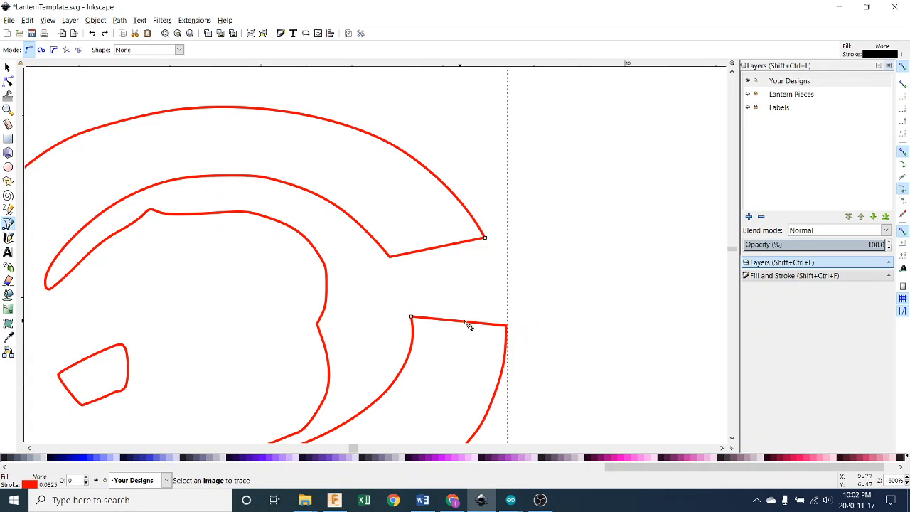
scroll(490, 330, "down", 5)
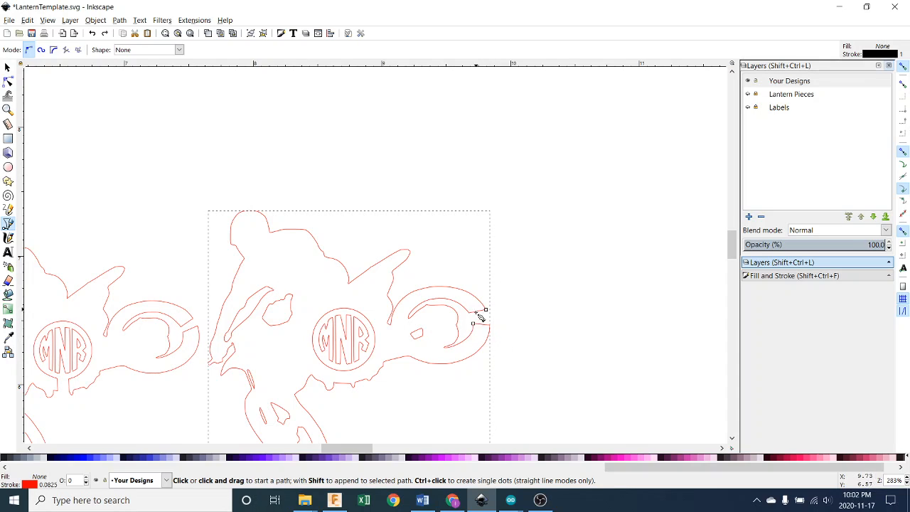
scroll(512, 331, "up", 4)
scroll(492, 334, "up", 1)
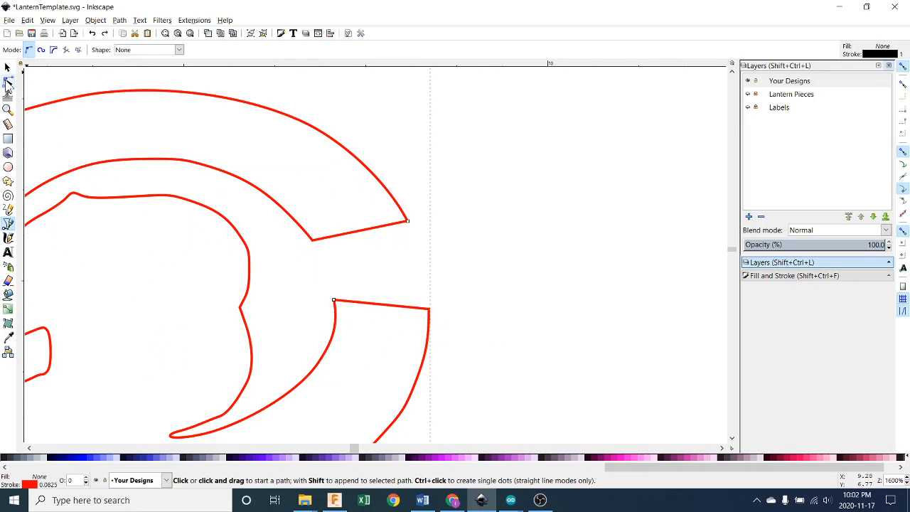
- Narrow the rear wheel gap by moving its lower outer corner to about X 9.83, Y 6.49 in and its upper inner corner to about X 9.70, Y 6.53 in
left_click(8, 83)
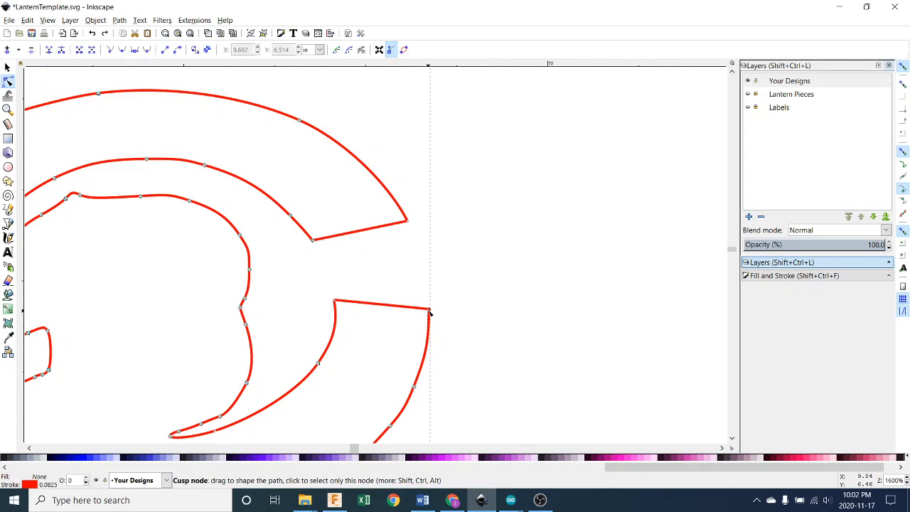
left_click_drag(430, 307, 426, 286)
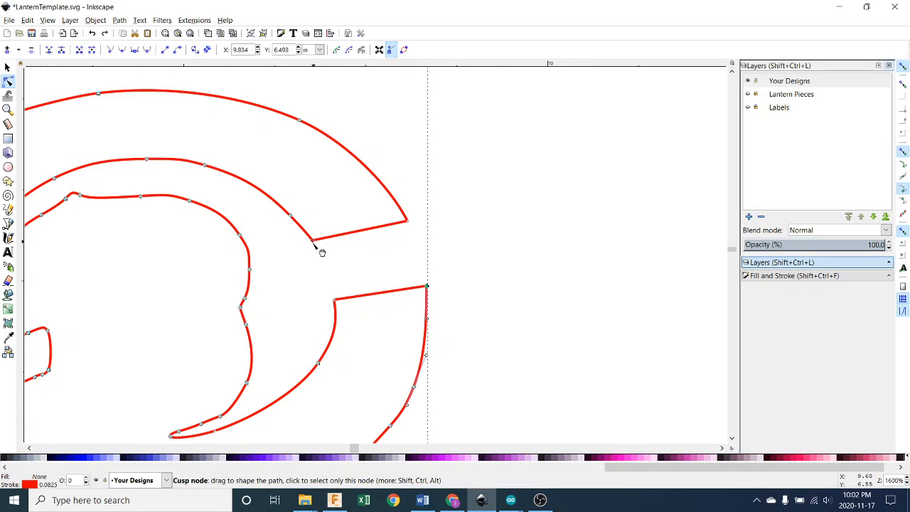
left_click_drag(314, 242, 326, 261)
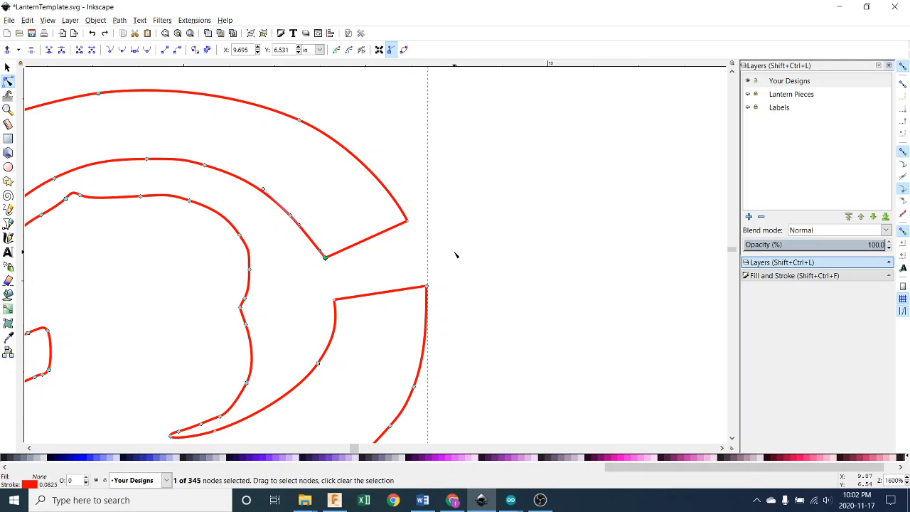
scroll(451, 254, "down", 6)
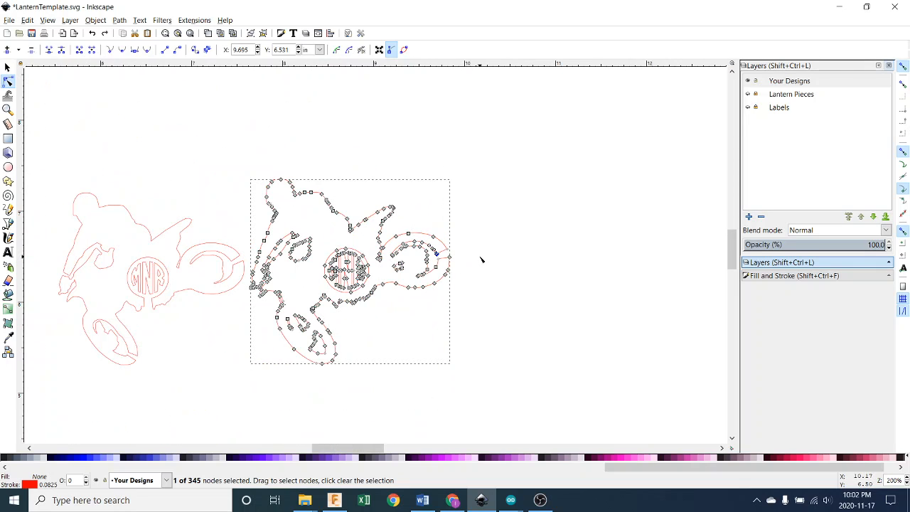
scroll(448, 248, "up", 6)
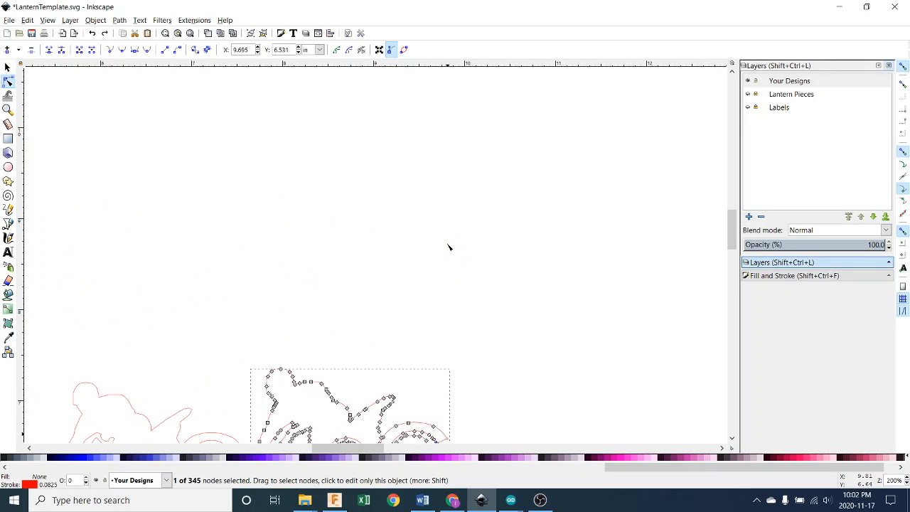
scroll(449, 249, "down", 6)
scroll(451, 257, "up", 6)
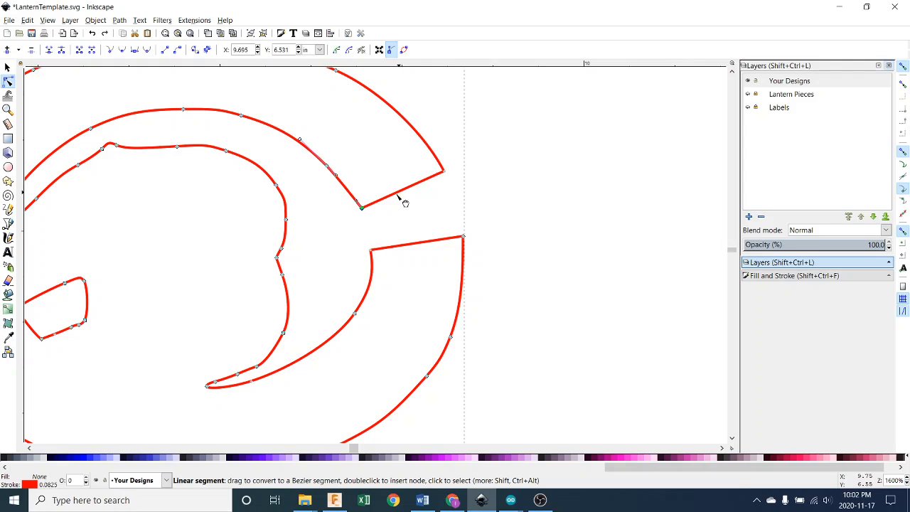
- Try reshaping the gap's upper edge with an extra node, and remove that node again
left_click(362, 207)
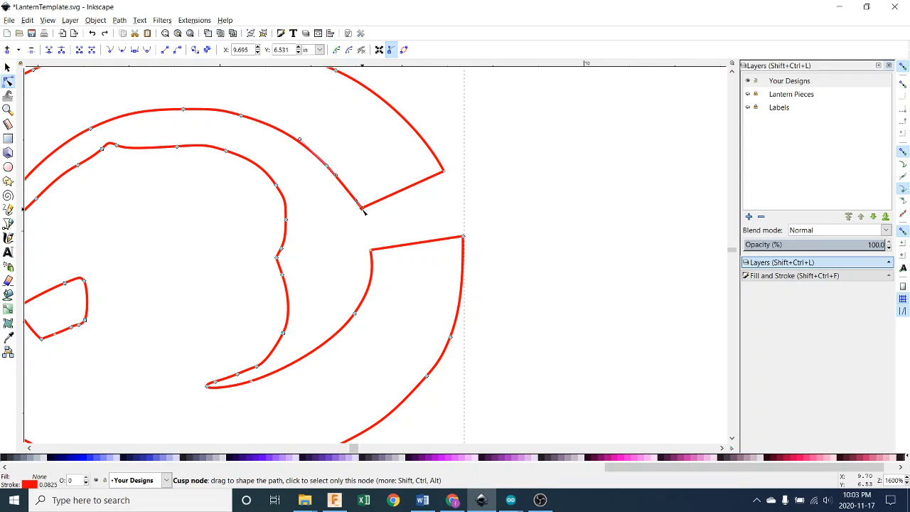
double_click(403, 193)
left_click_drag(402, 193, 402, 185)
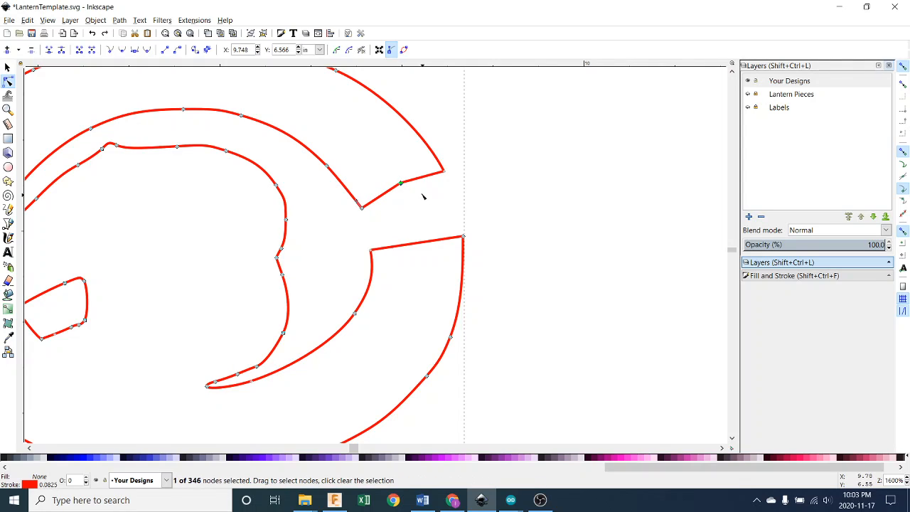
left_click_drag(402, 184, 406, 190)
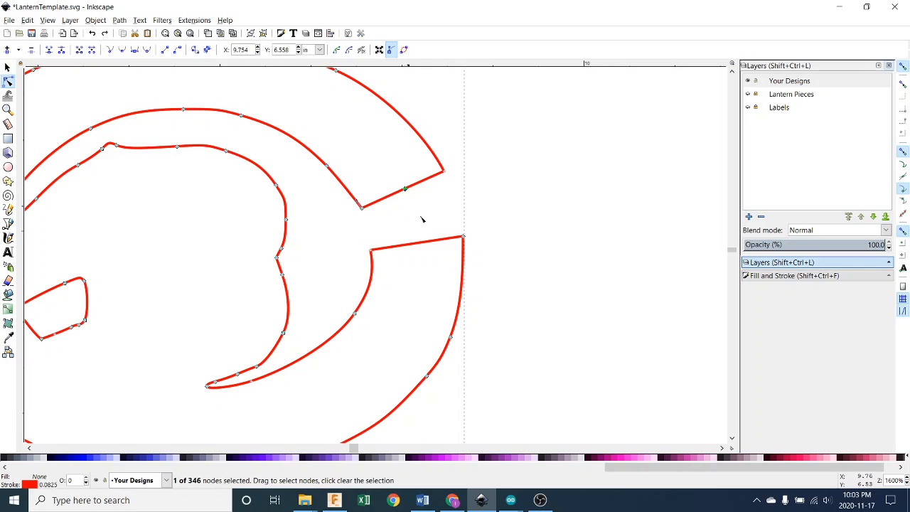
key("ctrl+z")
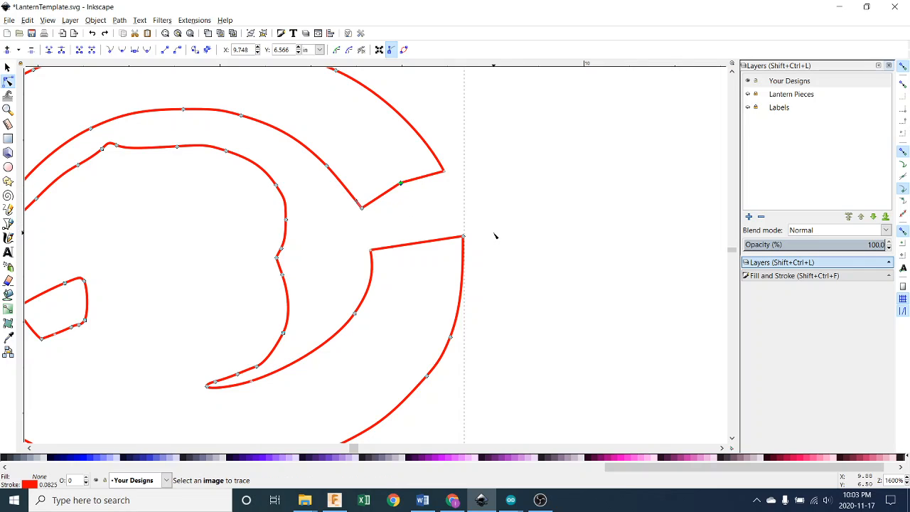
key("Down")
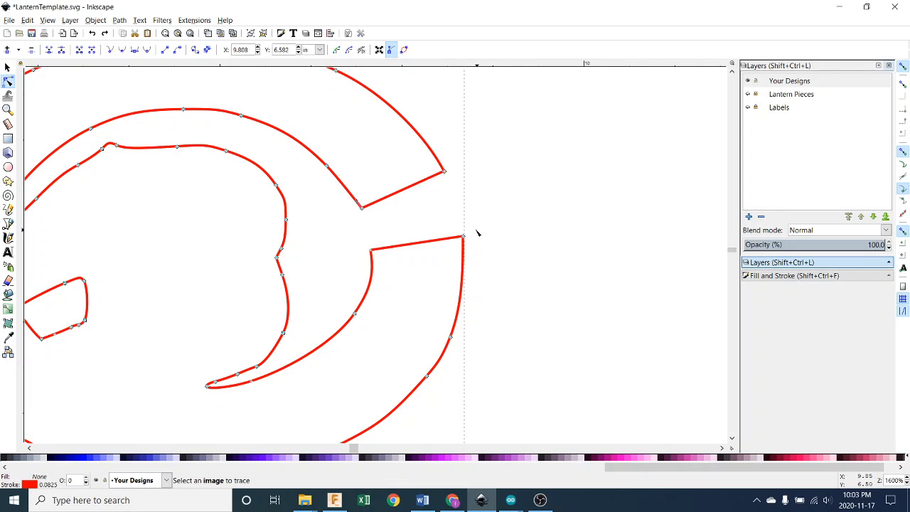
- Compare the gapped rear wheel of the traced outline with the finished motocross design, and clear the node selection
scroll(476, 233, "down", 5)
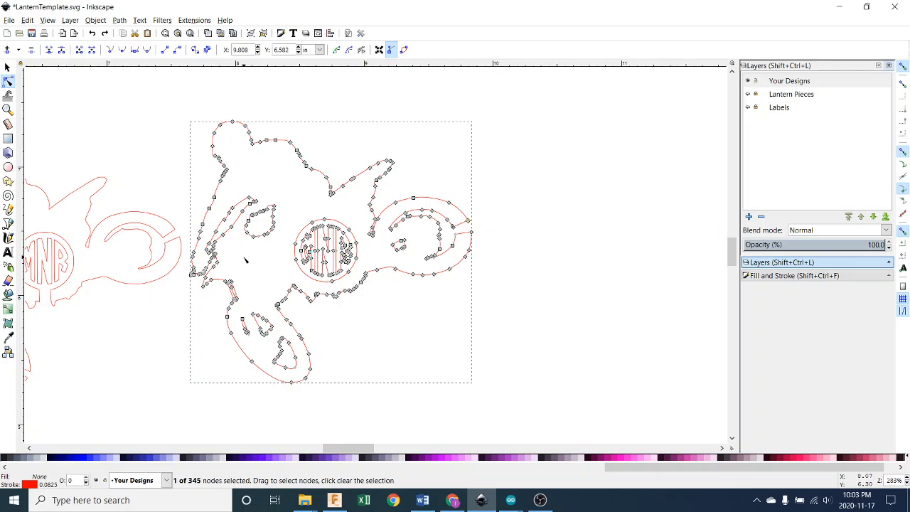
left_click_drag(245, 261, 491, 243)
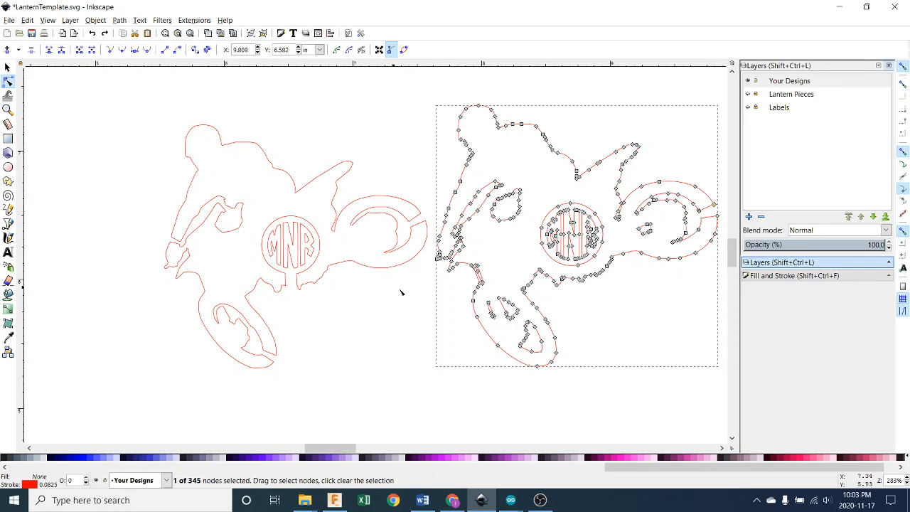
scroll(388, 296, "down", 1)
left_click(566, 365)
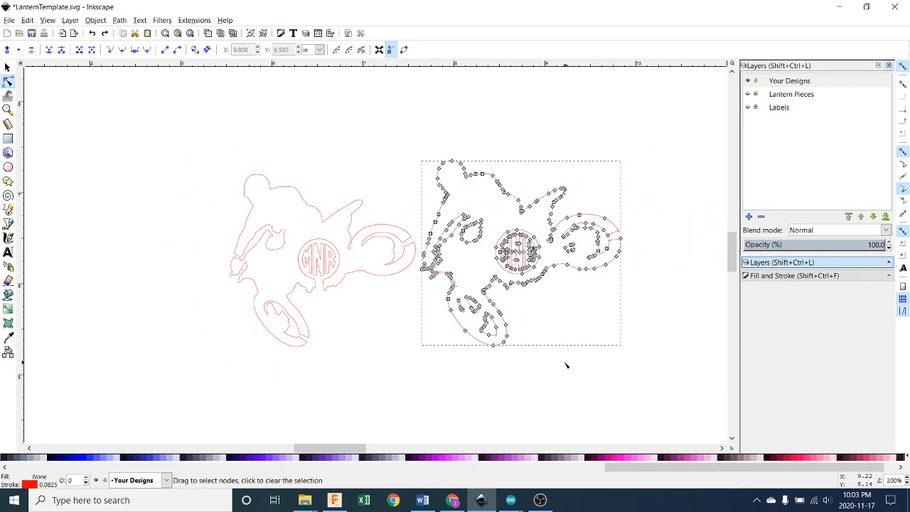
- Delete the small closed island shape inside the rear wheel of the traced outline
left_click(8, 68)
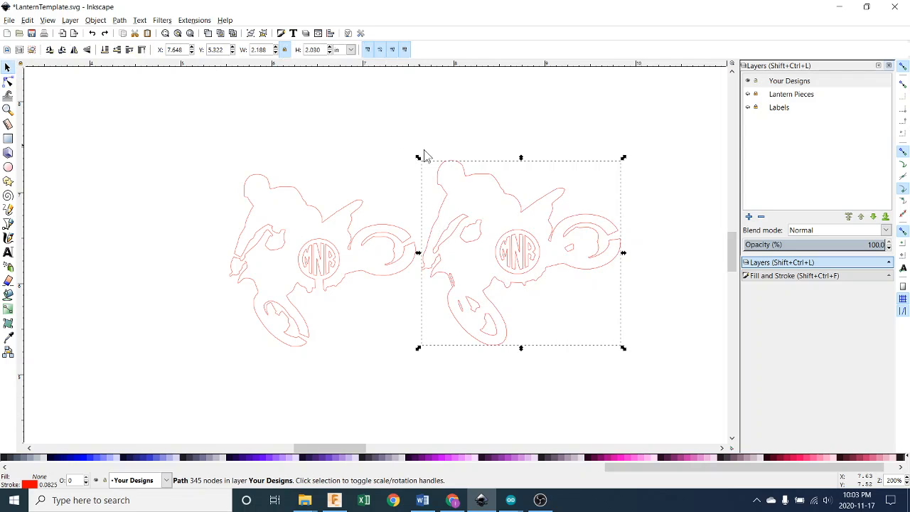
scroll(651, 281, "up", 2, "ctrl")
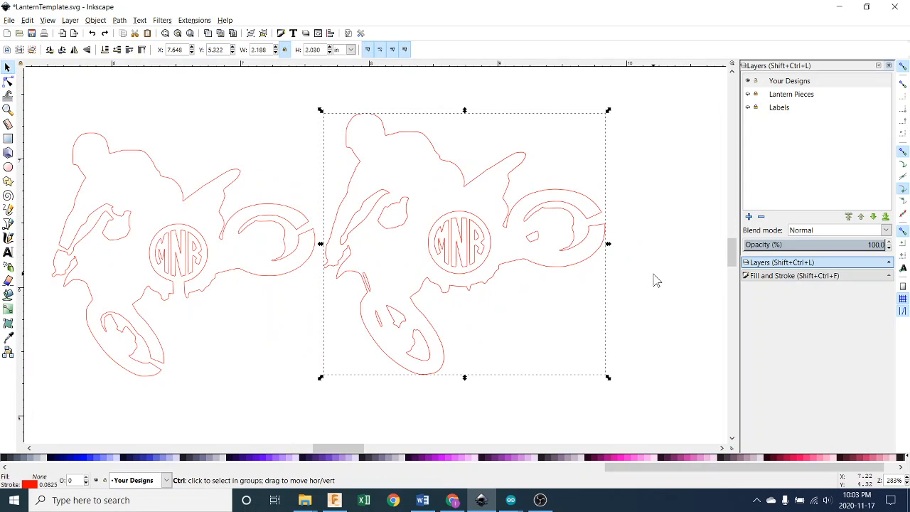
scroll(574, 278, "left", 3)
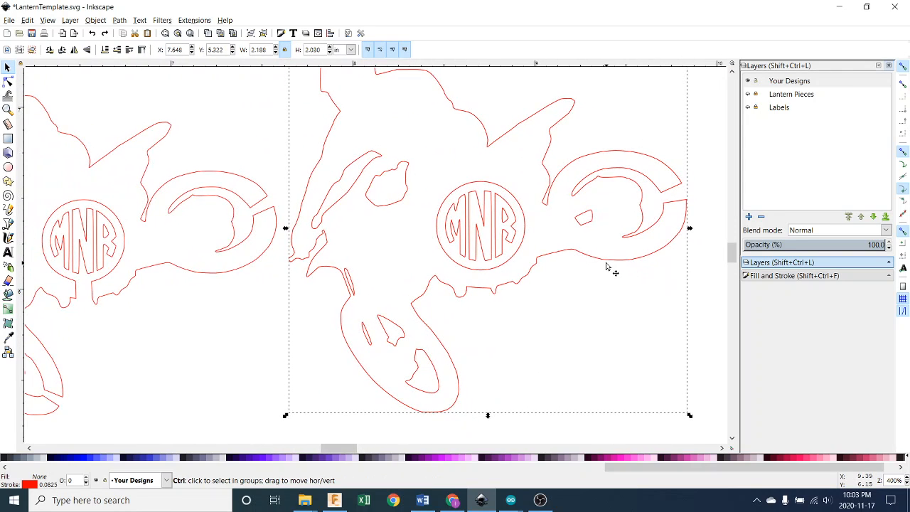
scroll(605, 272, "down", 1, "ctrl")
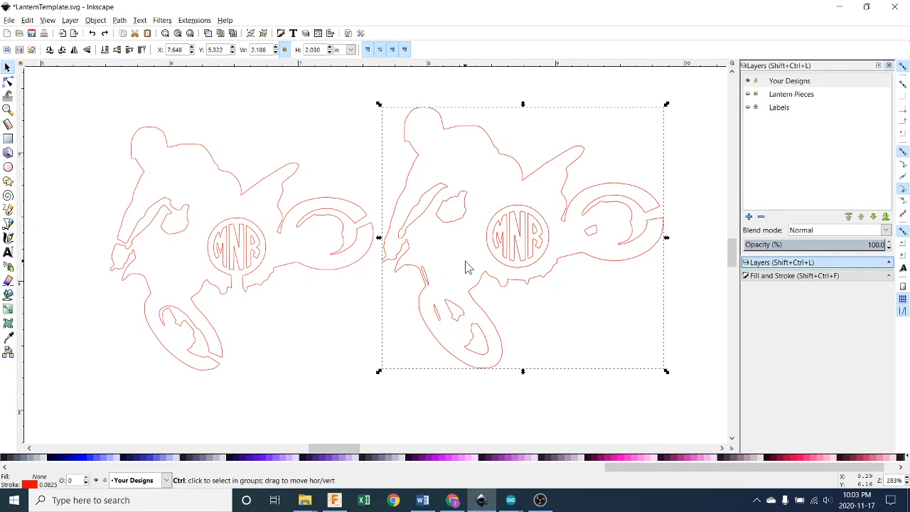
scroll(467, 264, "up", 1)
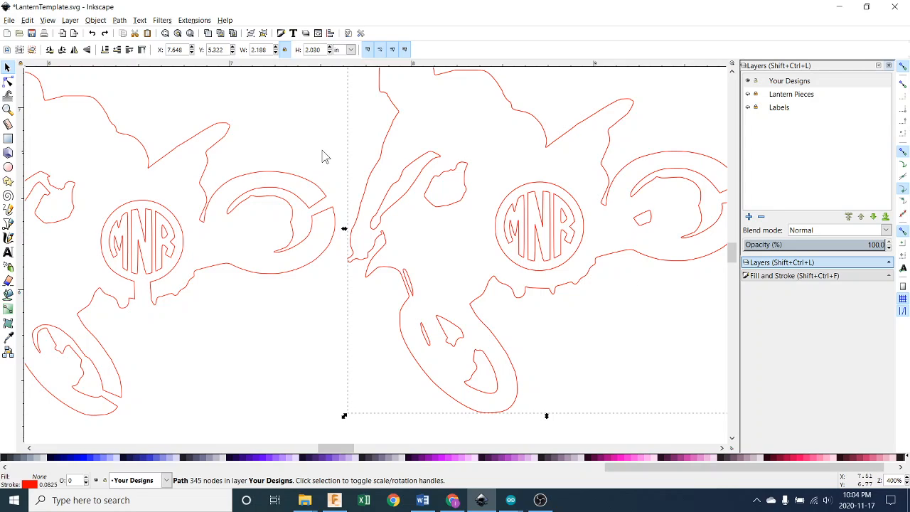
left_click(8, 81)
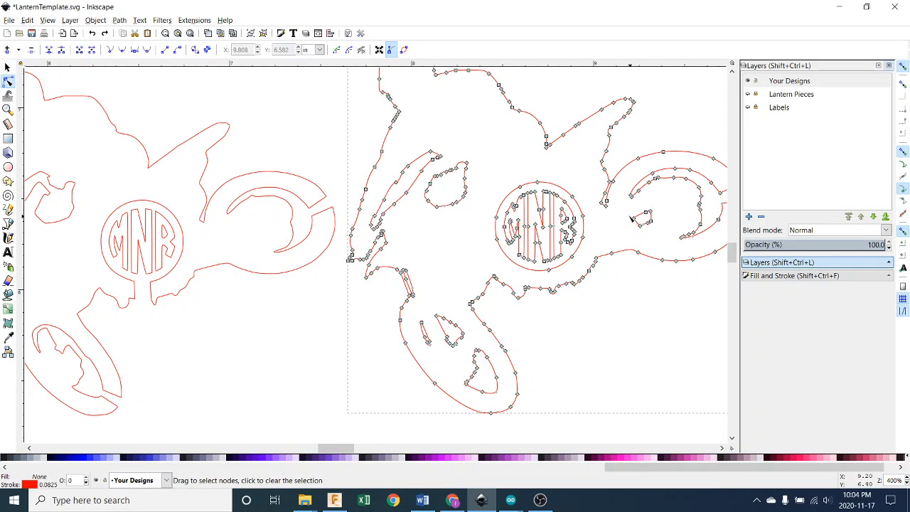
left_click_drag(624, 206, 664, 243)
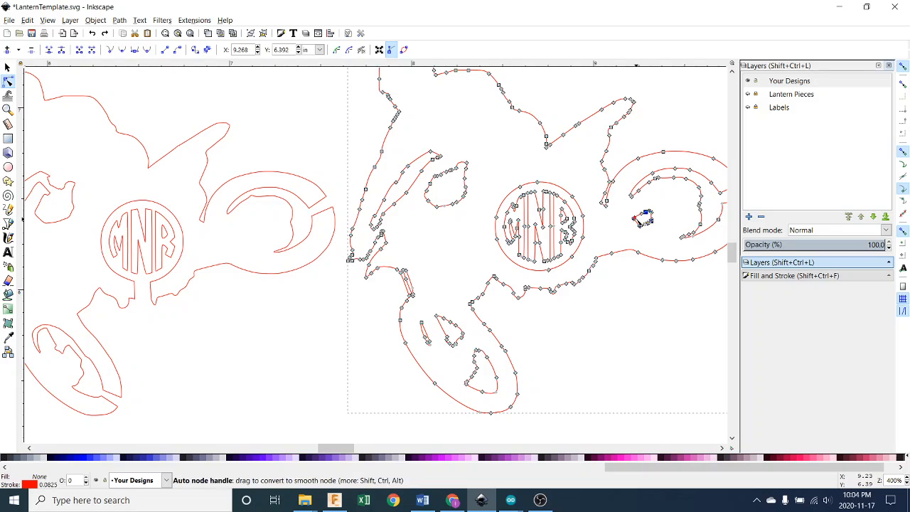
key("Delete")
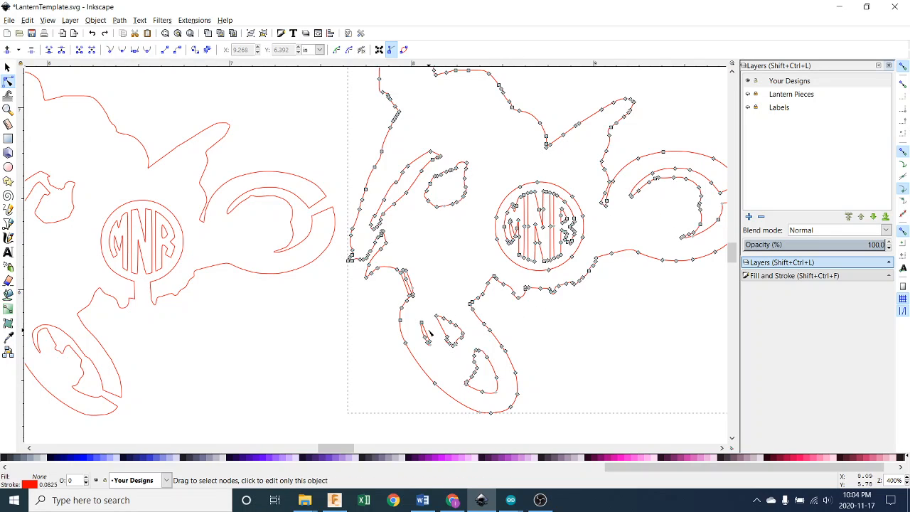
- Add a node just below the tip of the narrow front-wheel slot, try deleting the tip node, and undo that deletion
left_click_drag(510, 349, 541, 342)
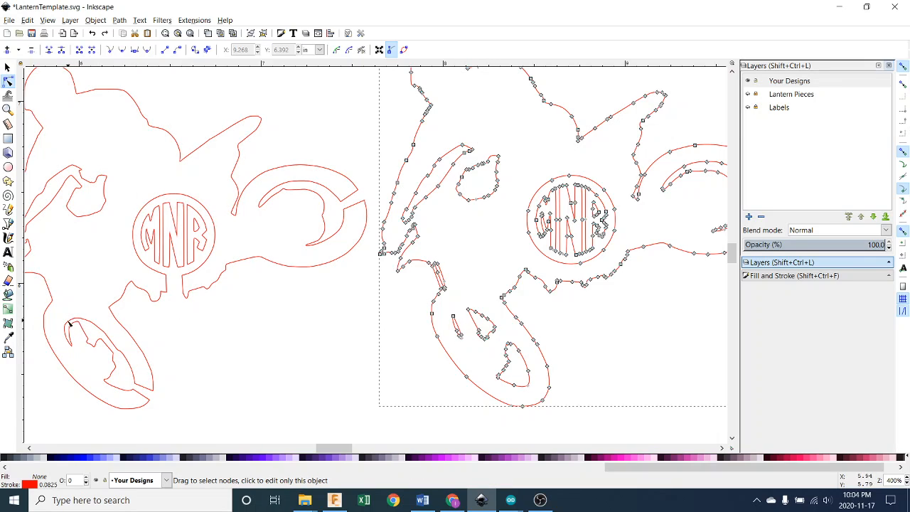
scroll(463, 312, "up", 3)
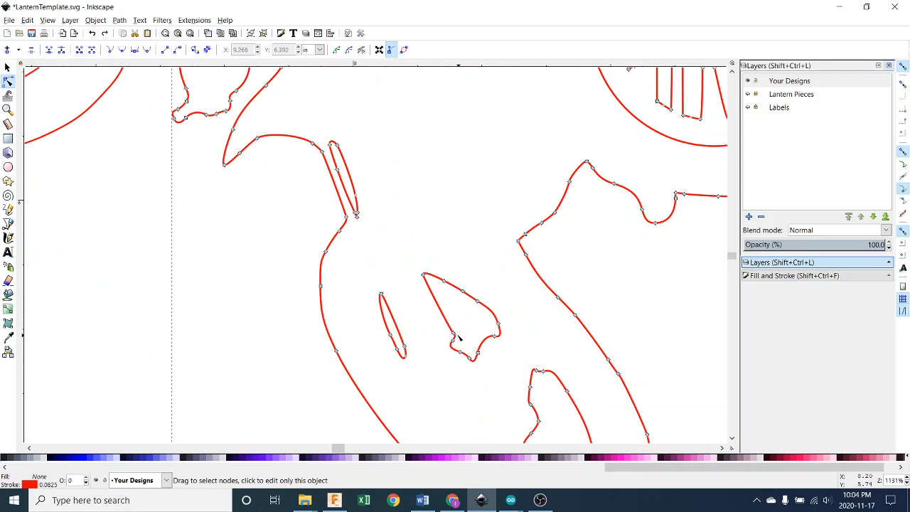
left_click(381, 295)
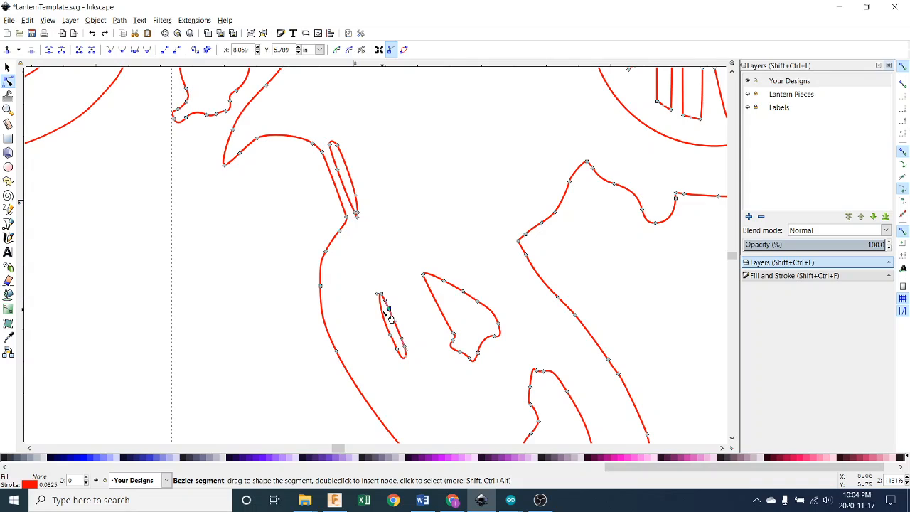
left_click(61, 50)
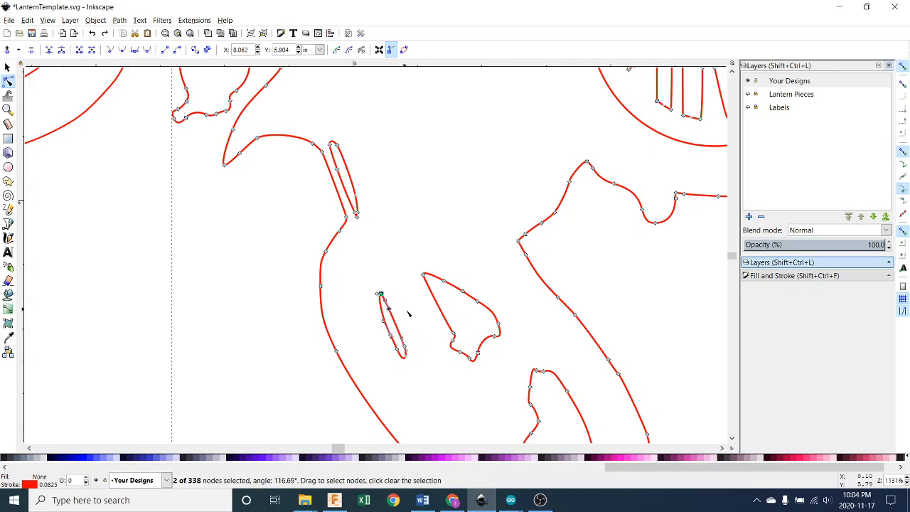
key("Delete")
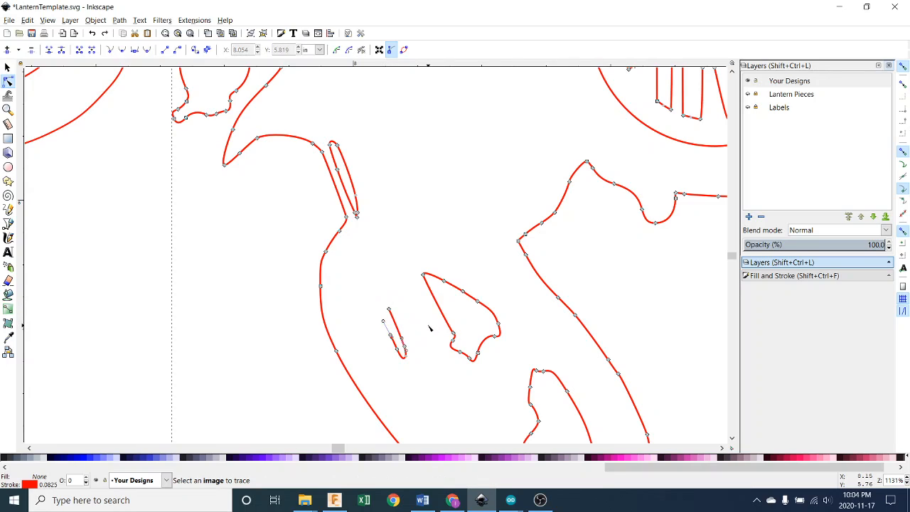
key("ctrl+z")
- Open the upper end of the narrow slot by deleting the segment between its tip node and the added node at X 8.062, Y 5.804 in
scroll(392, 297, "up", 3)
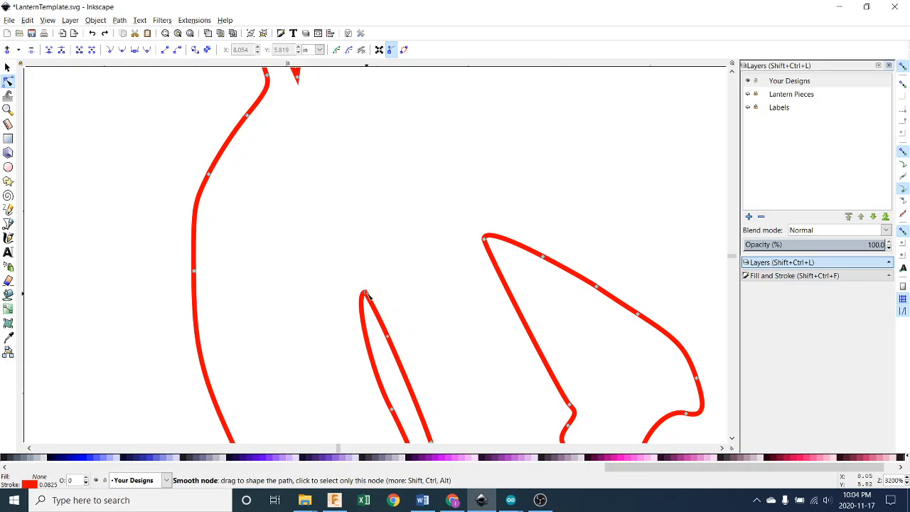
left_click(365, 293)
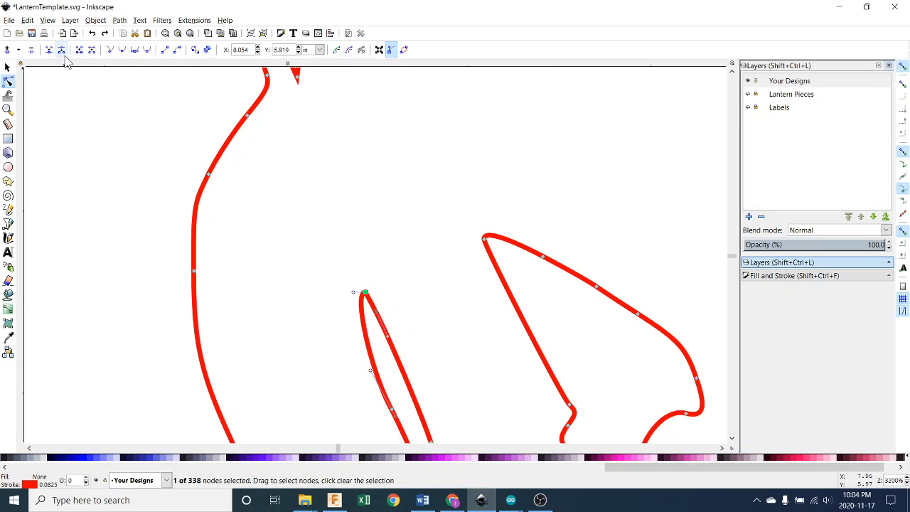
left_click(384, 325)
key("alt+Delete")
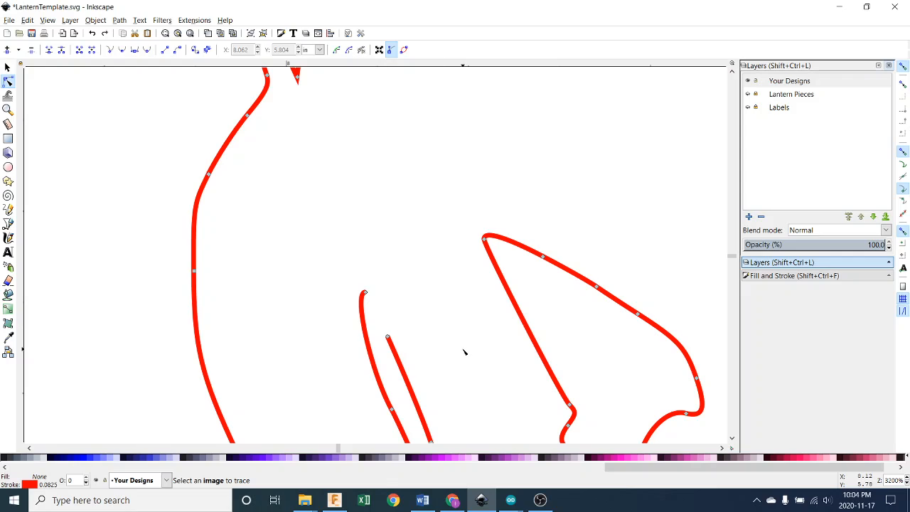
- Add a node at X 8.148, Y 5.829 in beside the larger front-wheel cutout's upper corner and break out the segment between node and corner
left_click(502, 281)
double_click(502, 279)
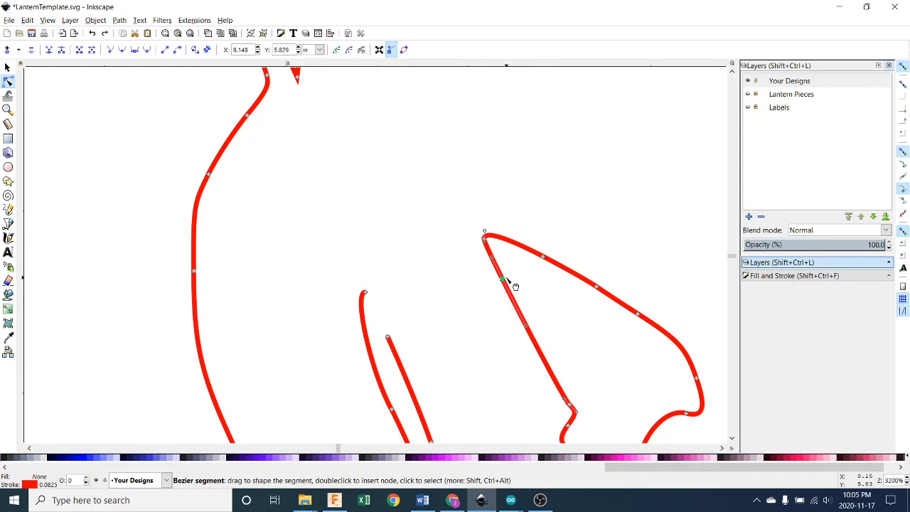
left_click(492, 254, "shift")
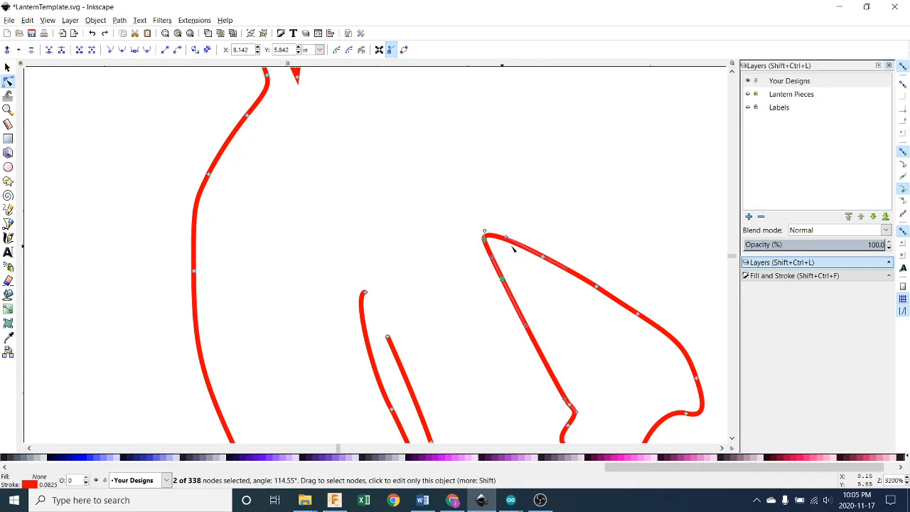
left_click(48, 50)
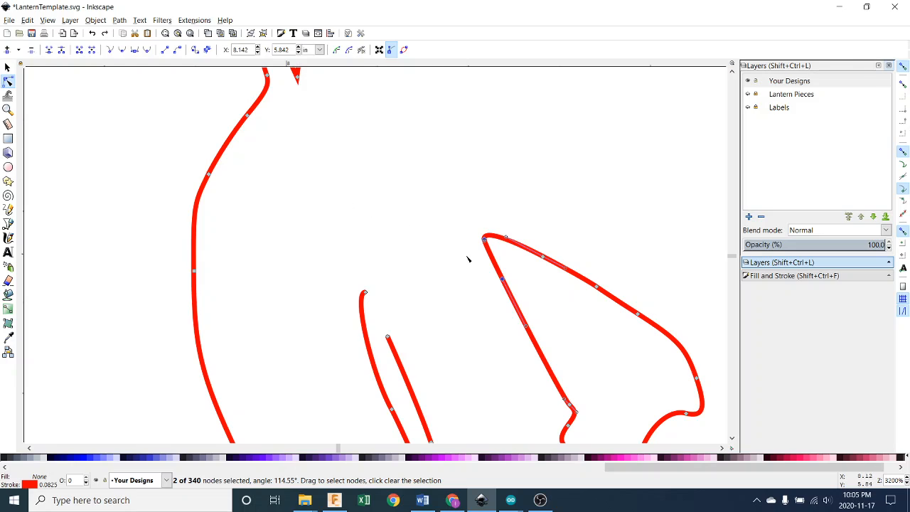
key("Delete")
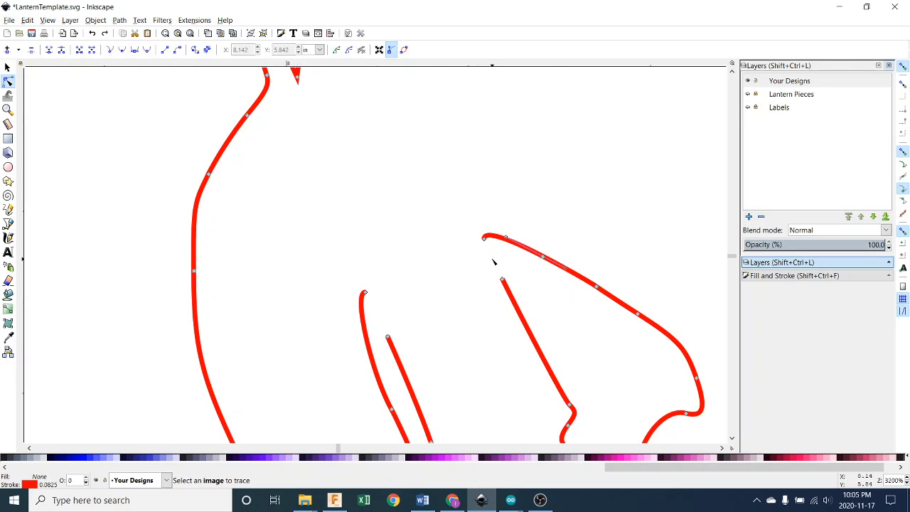
- Move the narrow slot's inner open end to about X 8.081, Y 5.808 in and insert a node just below it
left_click_drag(426, 317, 438, 226)
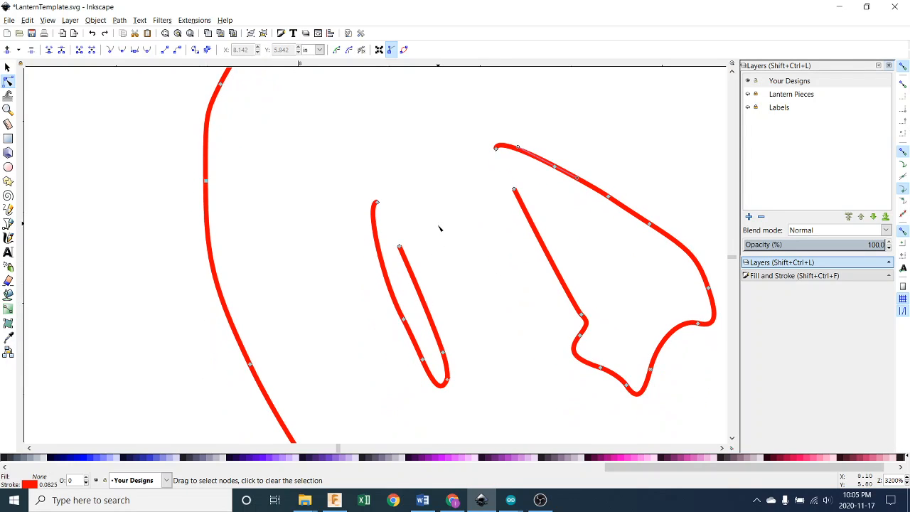
scroll(439, 227, "down", 6)
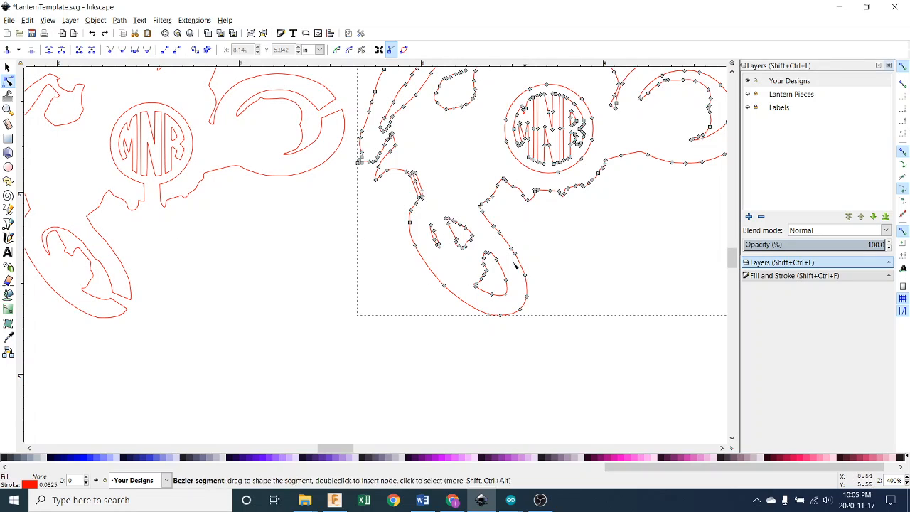
scroll(449, 230, "up", 5)
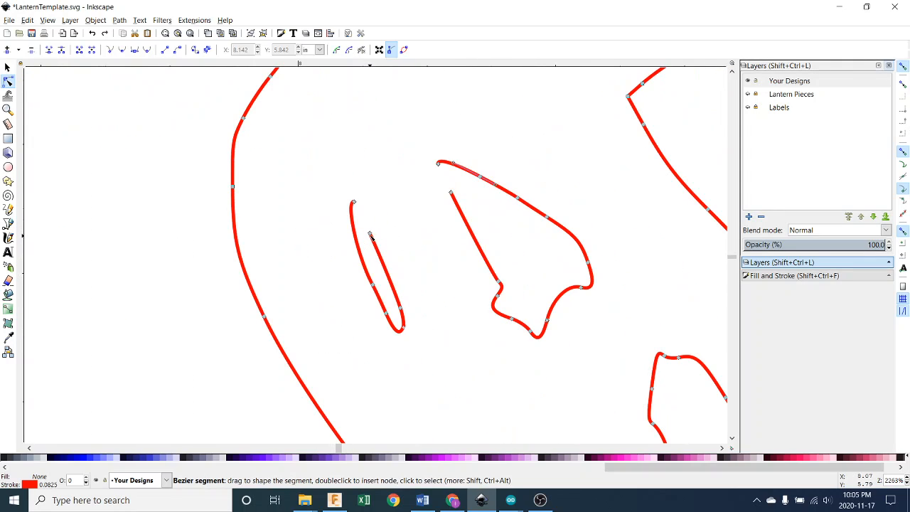
left_click_drag(370, 234, 382, 214)
double_click(380, 233)
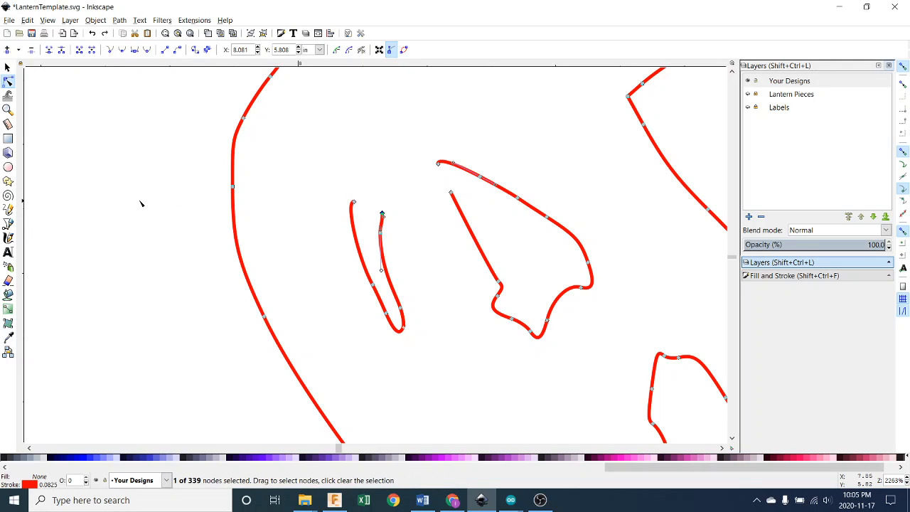
- Try bridging the inner open ends of the narrow slot and larger cutout with an arched Bezier polyline, and delete that line
left_click(7, 223)
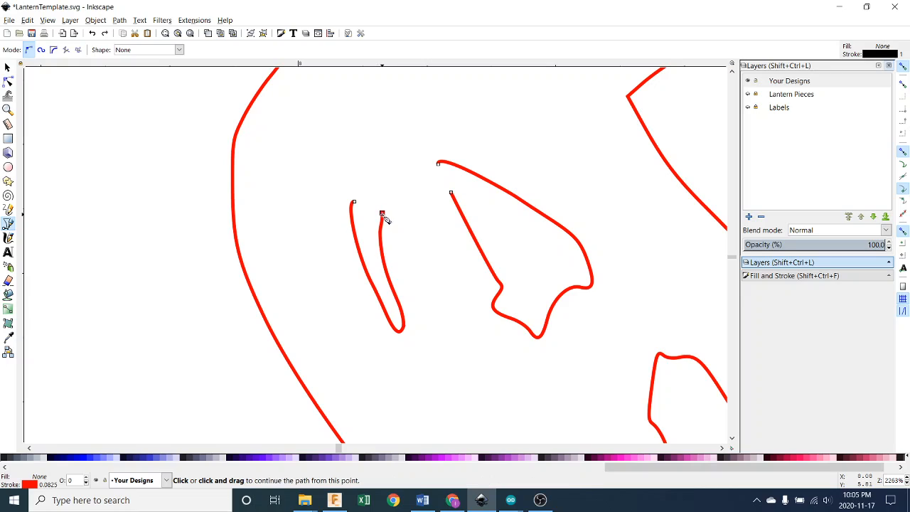
left_click(383, 214)
left_click(398, 196)
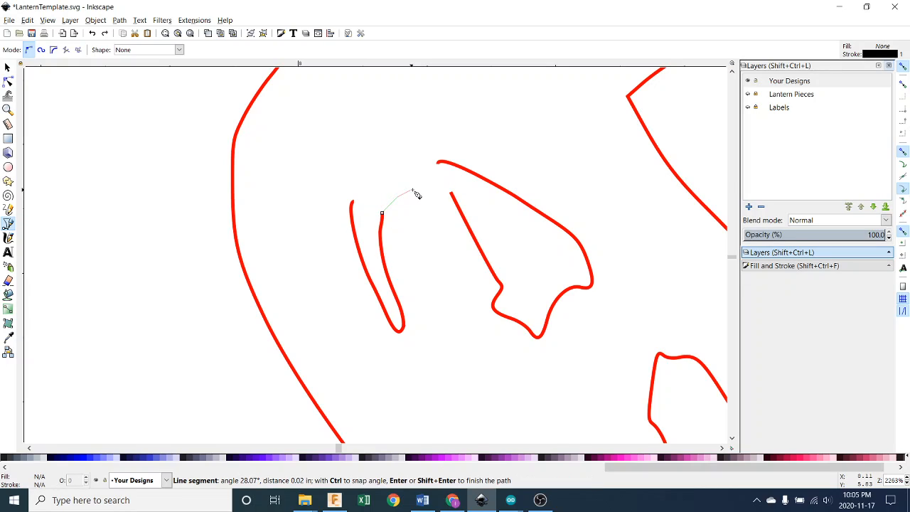
left_click(427, 190)
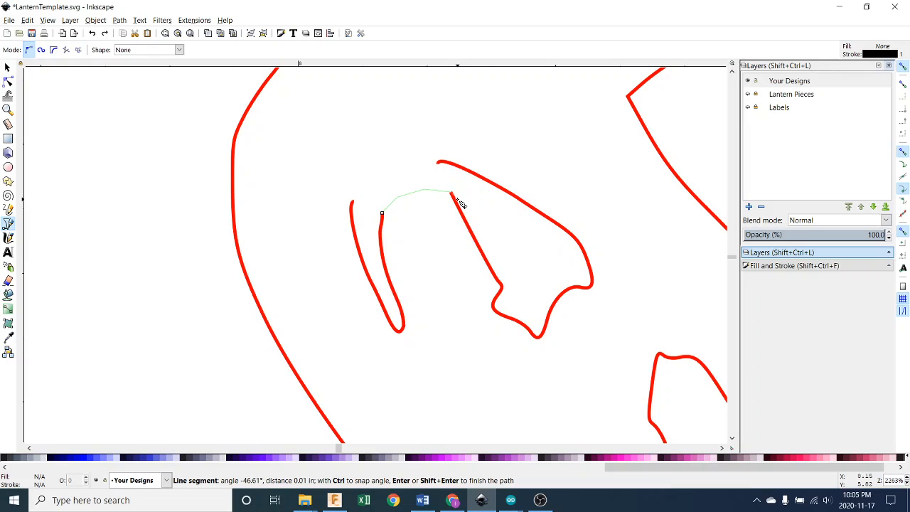
left_click(457, 202)
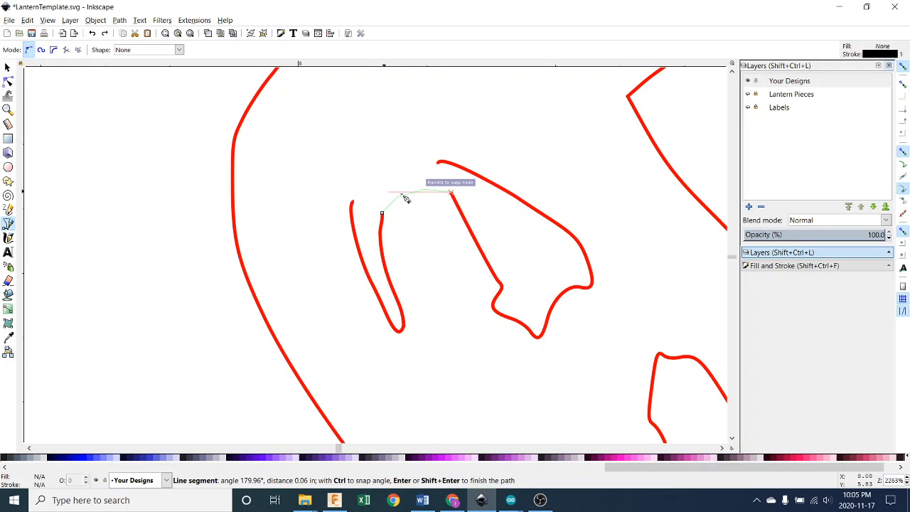
key("Return")
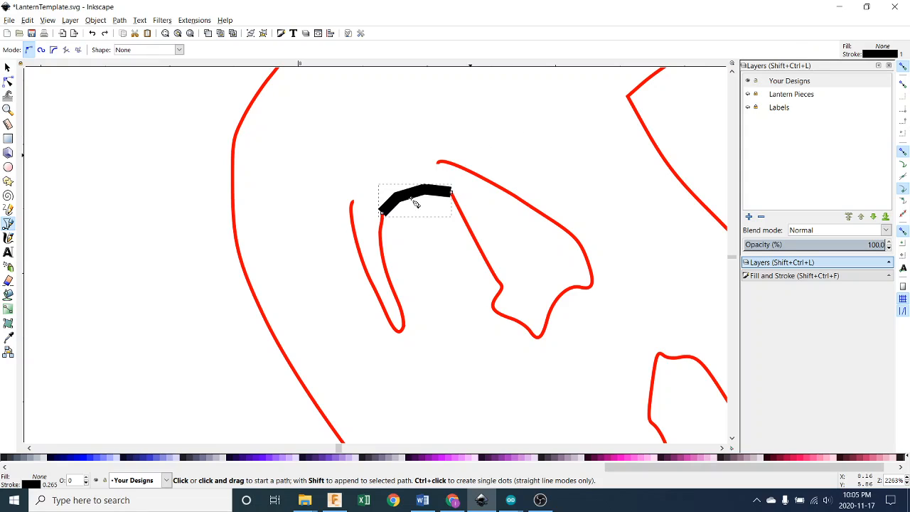
key("Delete")
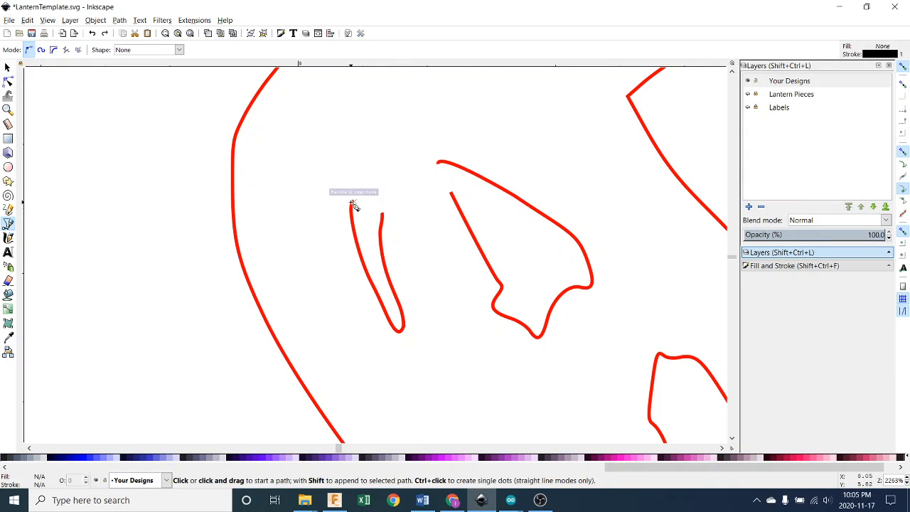
- Draw an arched five-segment Bezier polyline from the narrow slot's outer open end to the larger front-wheel cutout's upper open end
scroll(353, 205, "down", 3)
scroll(365, 115, "up", 3)
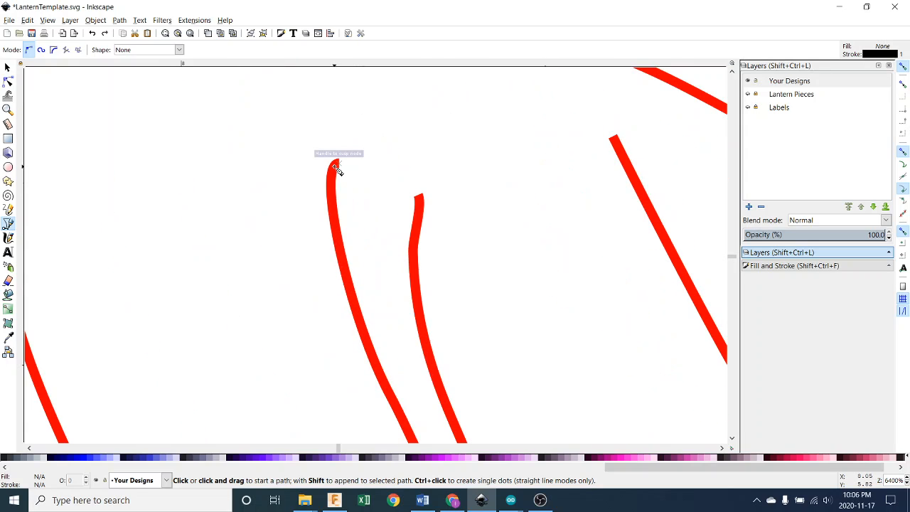
left_click(337, 166)
left_click_drag(397, 164, 359, 238)
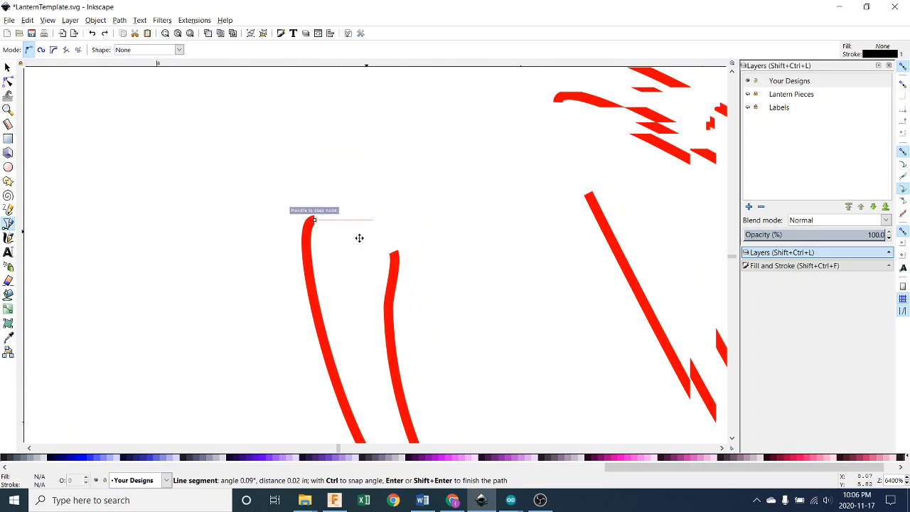
left_click(334, 193)
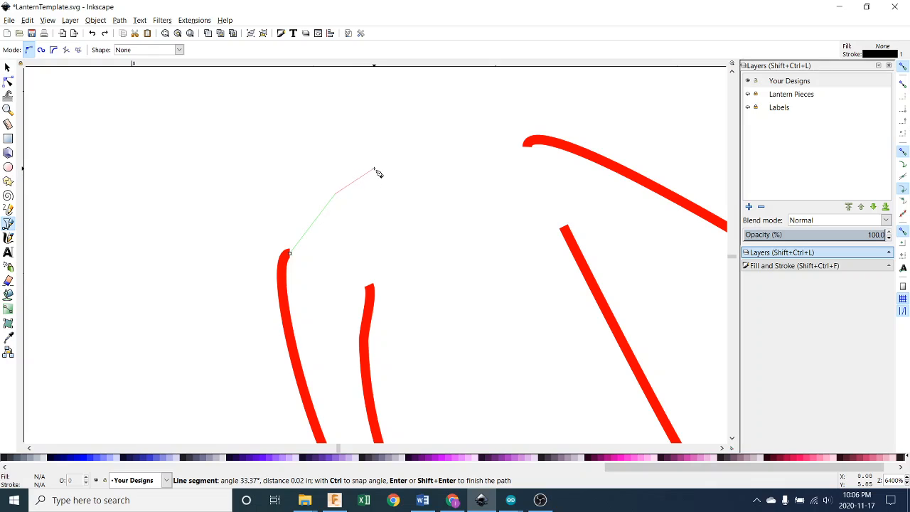
left_click(373, 168)
left_click(426, 147)
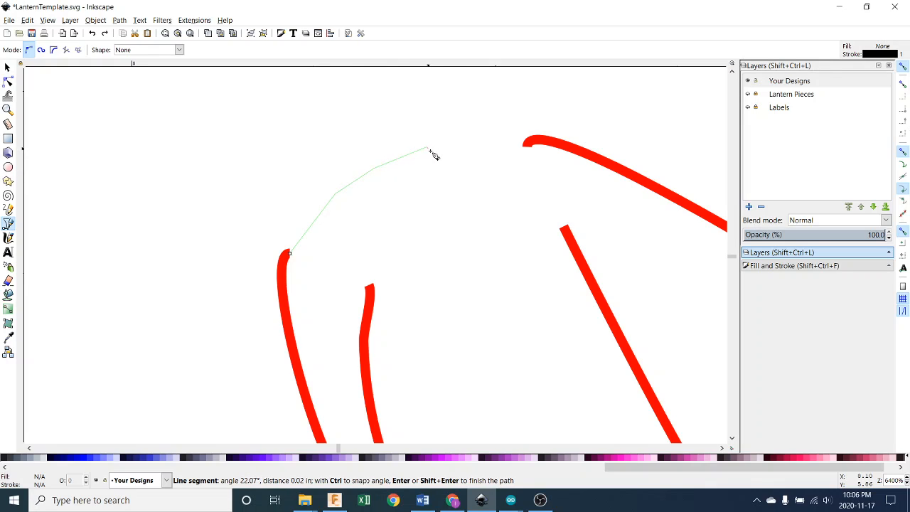
left_click(473, 142)
left_click(525, 144)
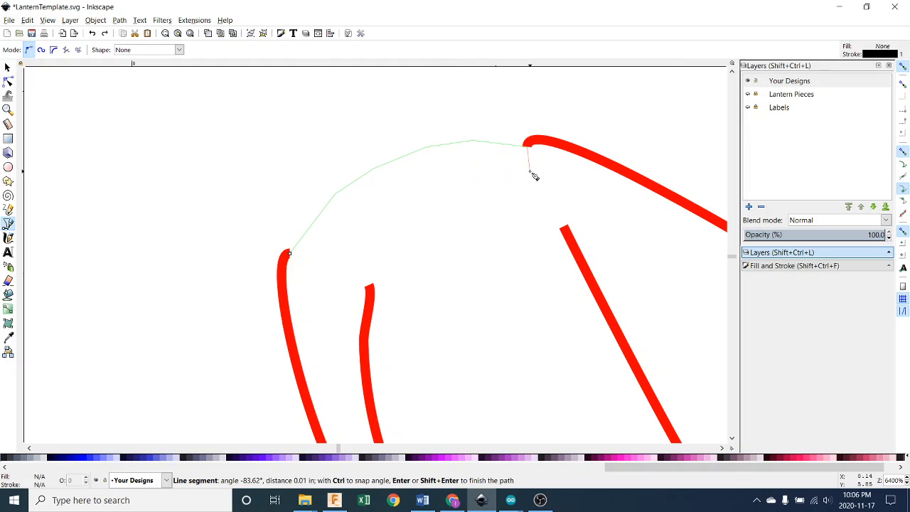
key("Return")
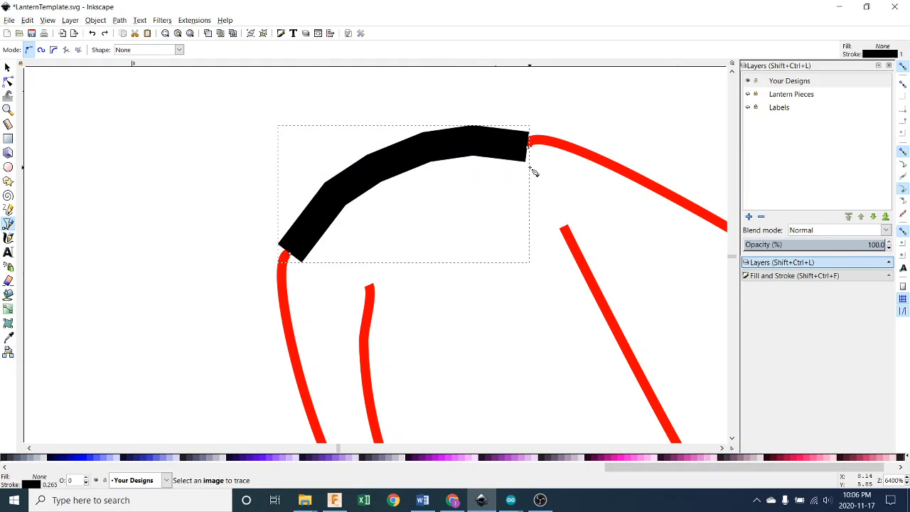
- Give the new arched line a red stroke with a width of 0.003 in
left_click(786, 277)
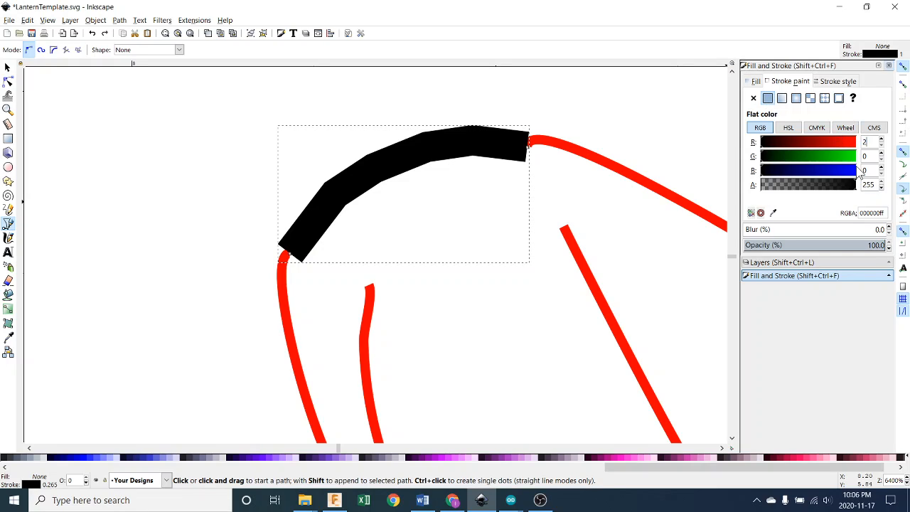
left_click(838, 81)
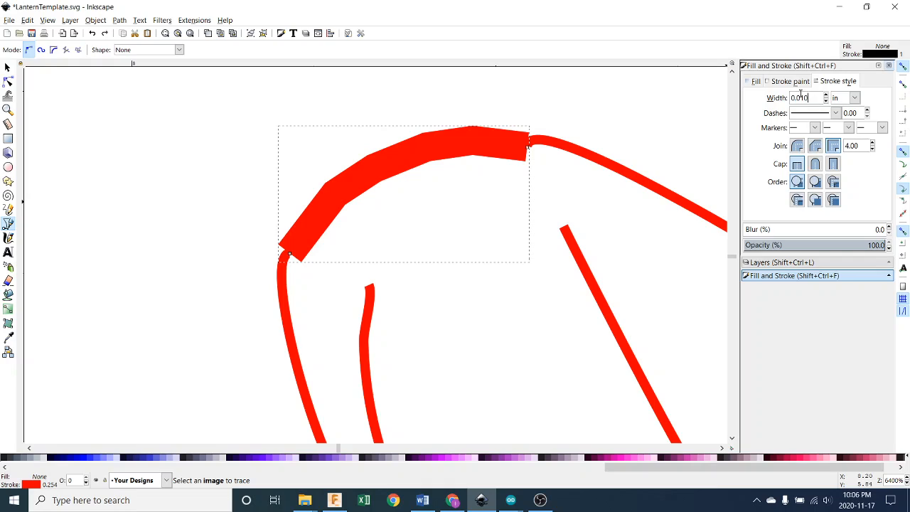
key("BackSpace")
key("Return")
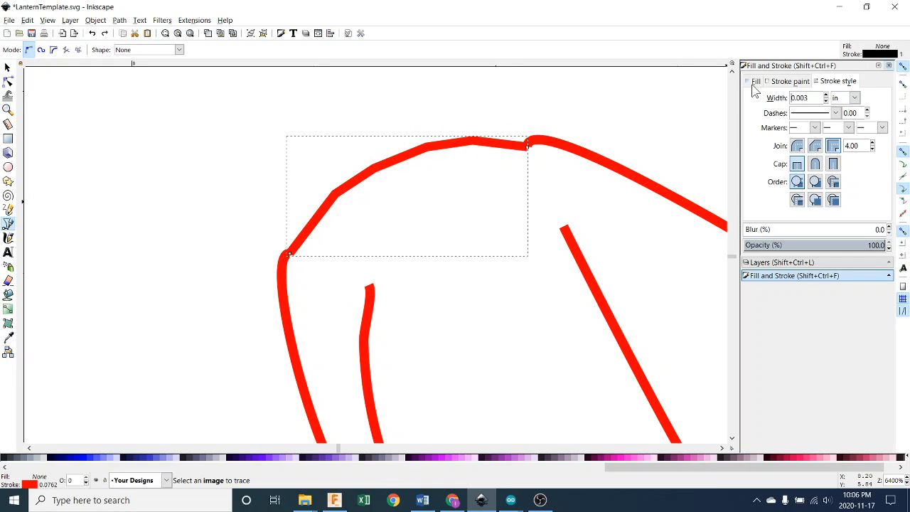
left_click(529, 97)
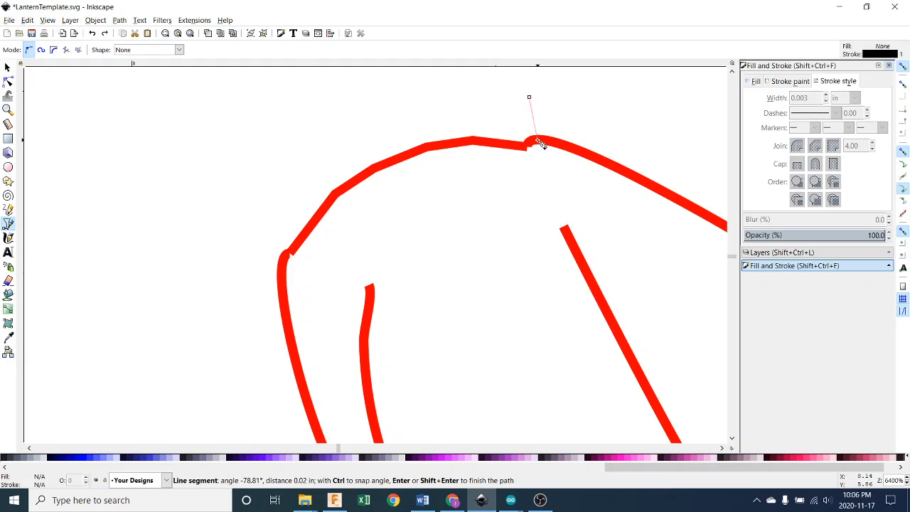
key("Escape")
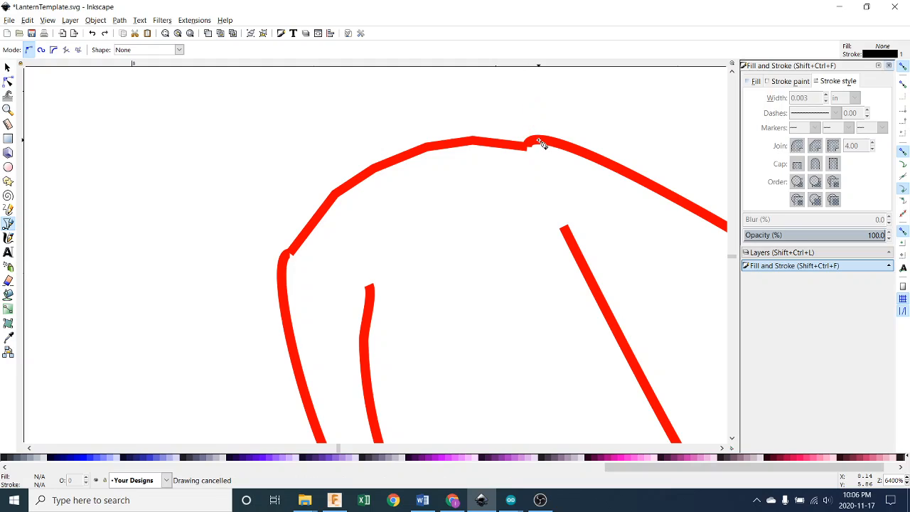
- Move the arch's end nodes onto the larger cutout's curve at X 8.141, Y 5.858 in and the narrow slot's tip at X 8.054, Y 5.819 in
left_click(8, 82)
left_click(523, 149)
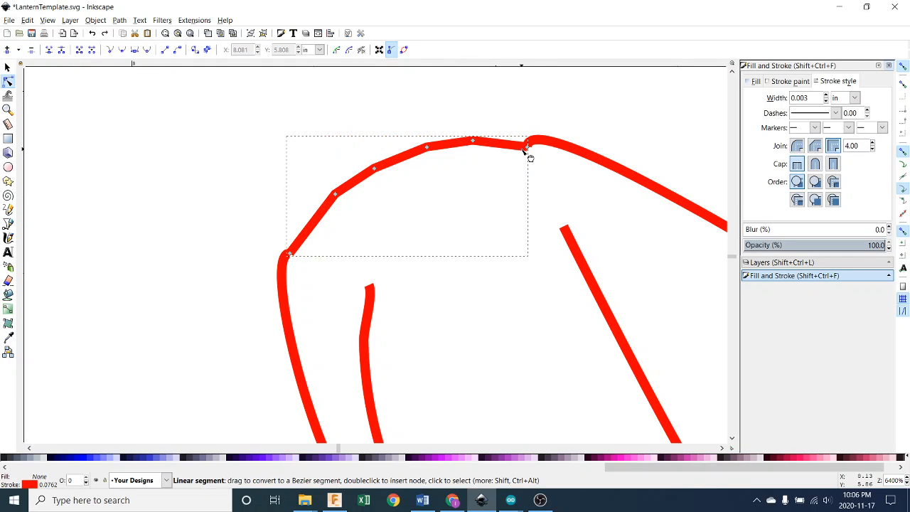
left_click_drag(527, 144, 544, 142)
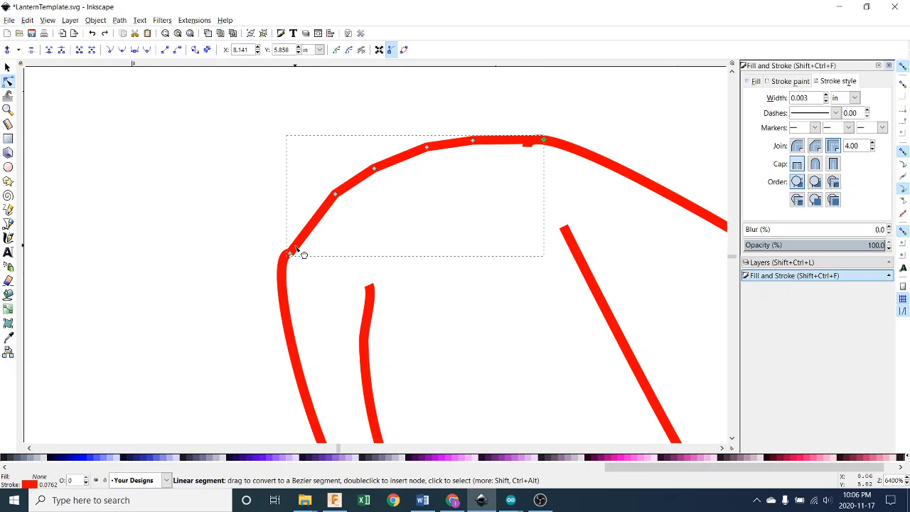
left_click_drag(291, 254, 285, 257)
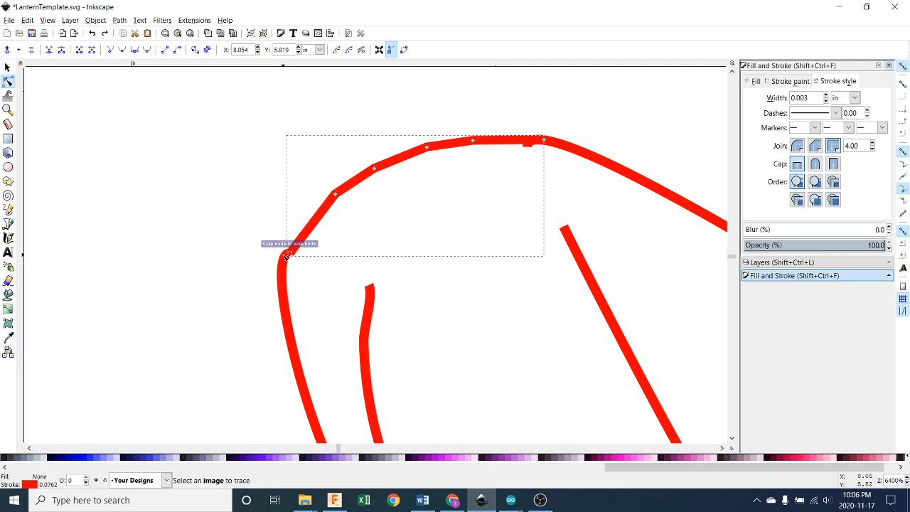
scroll(391, 235, "down", 3, "ctrl")
scroll(395, 239, "down", 6, "ctrl")
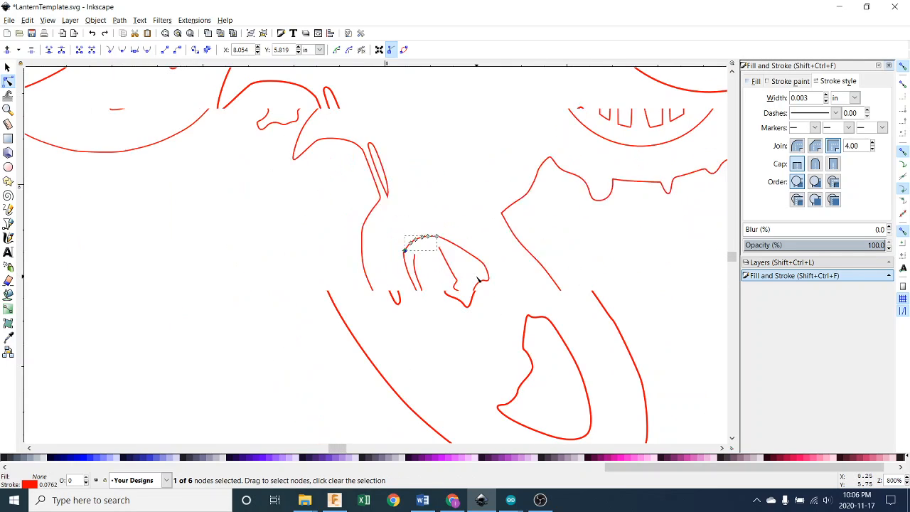
left_click(372, 293)
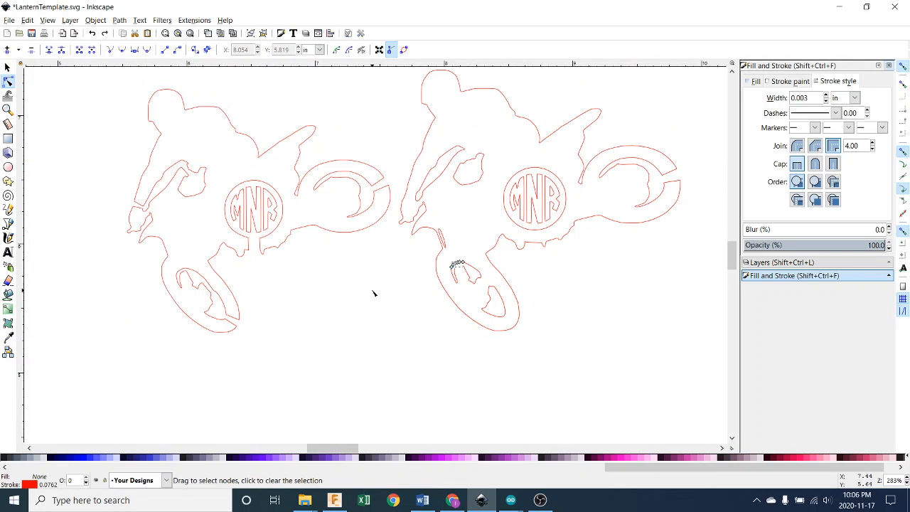
left_click(373, 293)
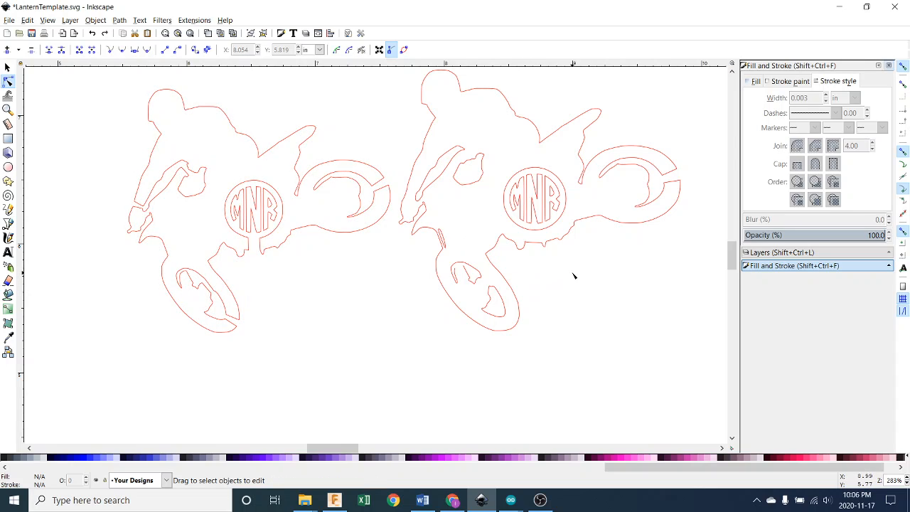
left_click_drag(584, 276, 579, 326)
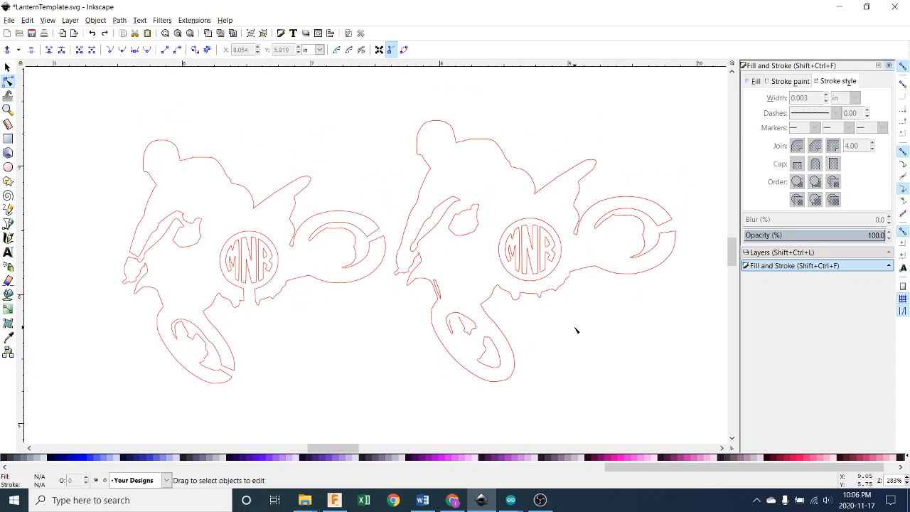